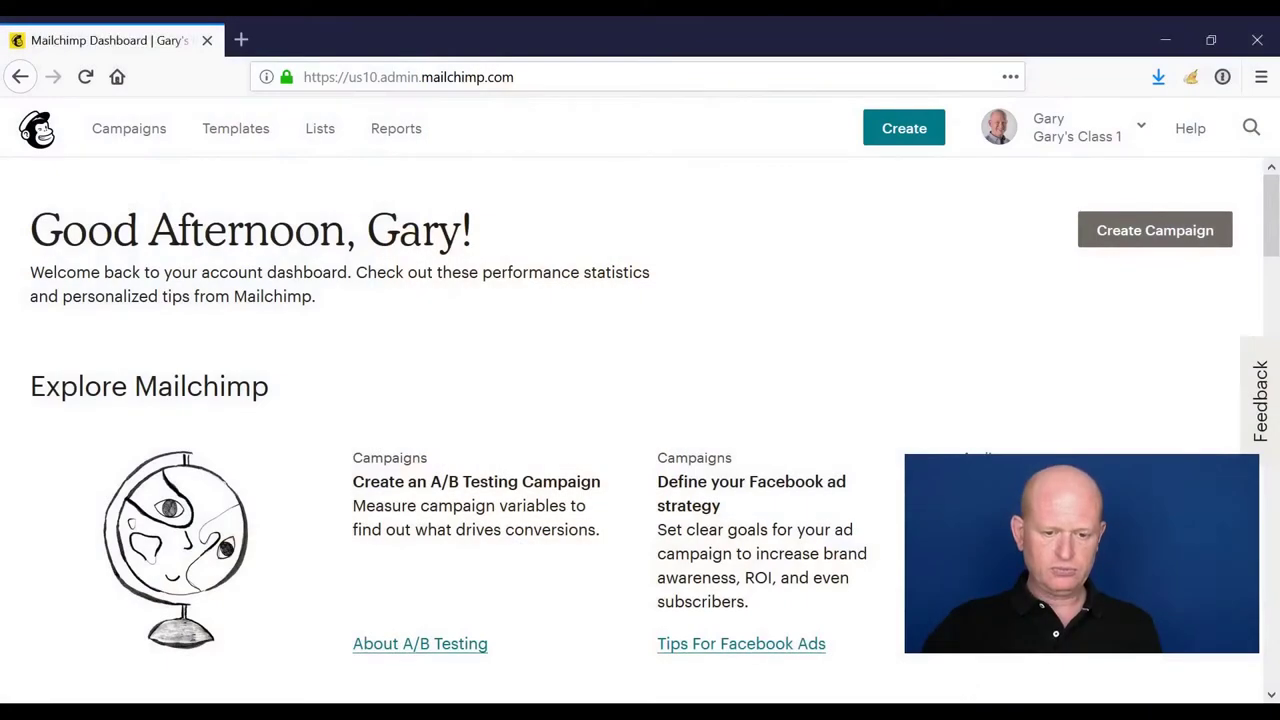
Create a new Ad campaign named 'FB TEST' from the Campaigns page.
left_click(145, 135)
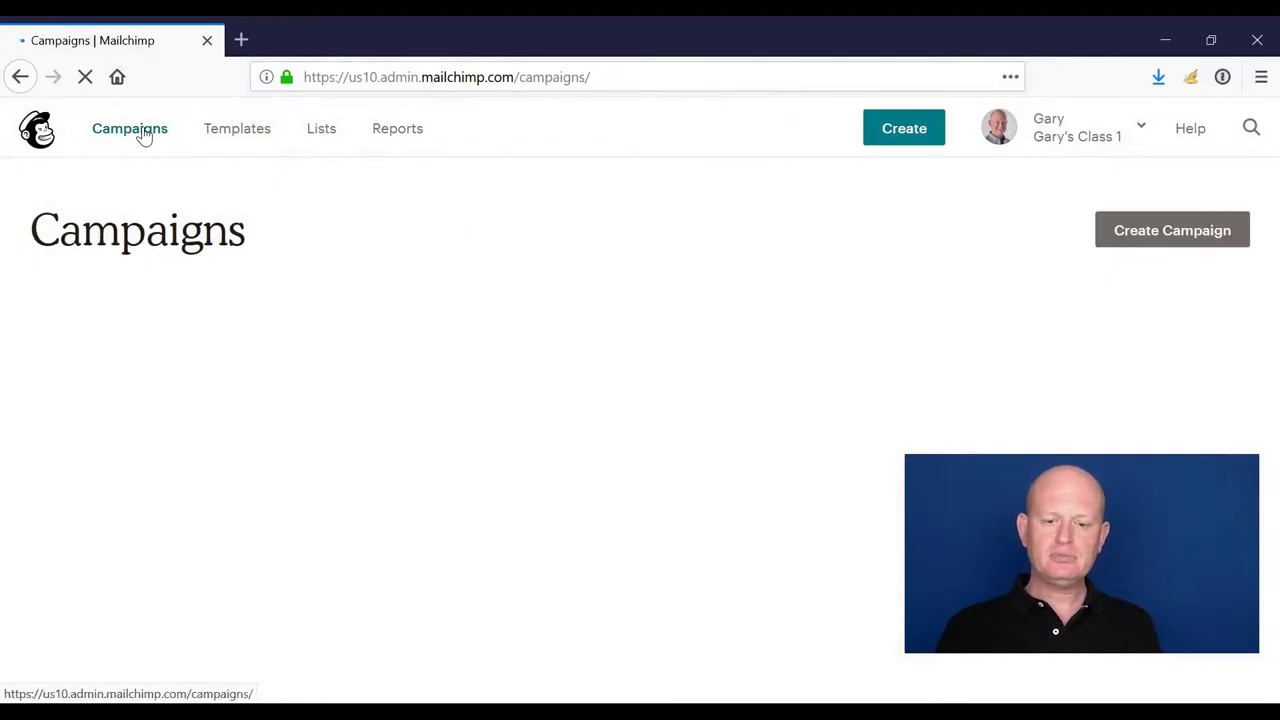
left_click(1157, 232)
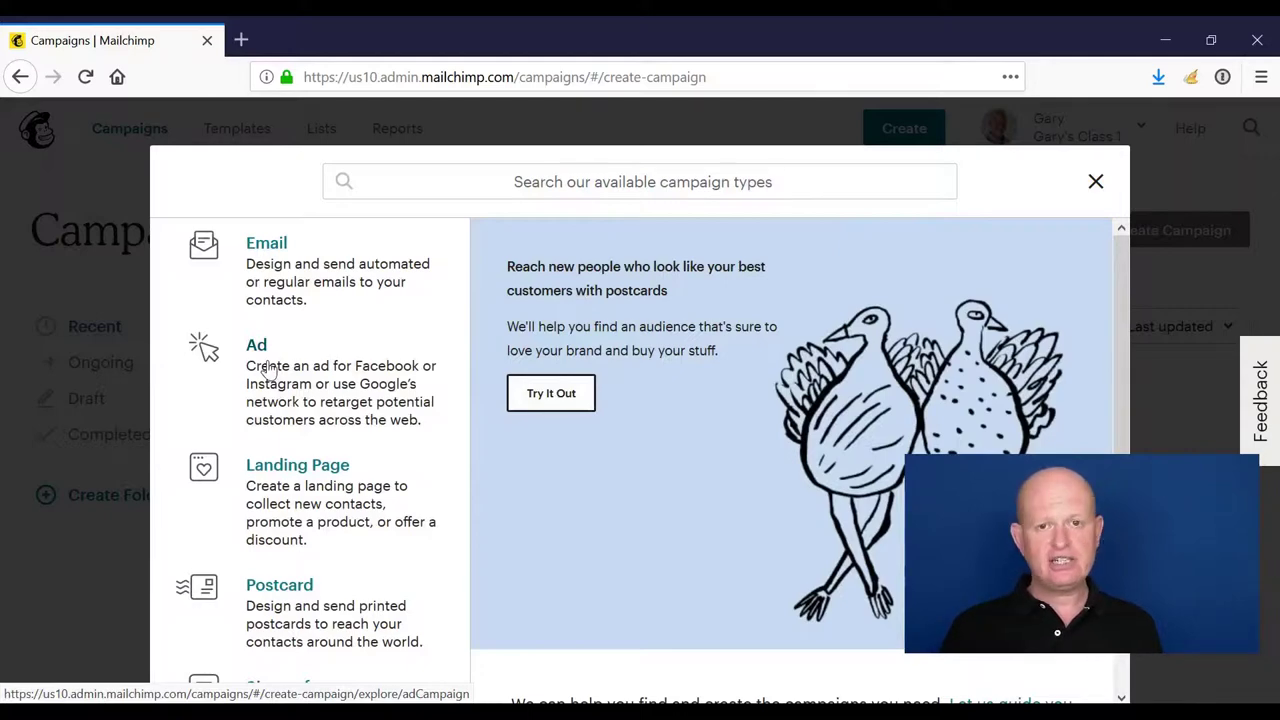
left_click(268, 368)
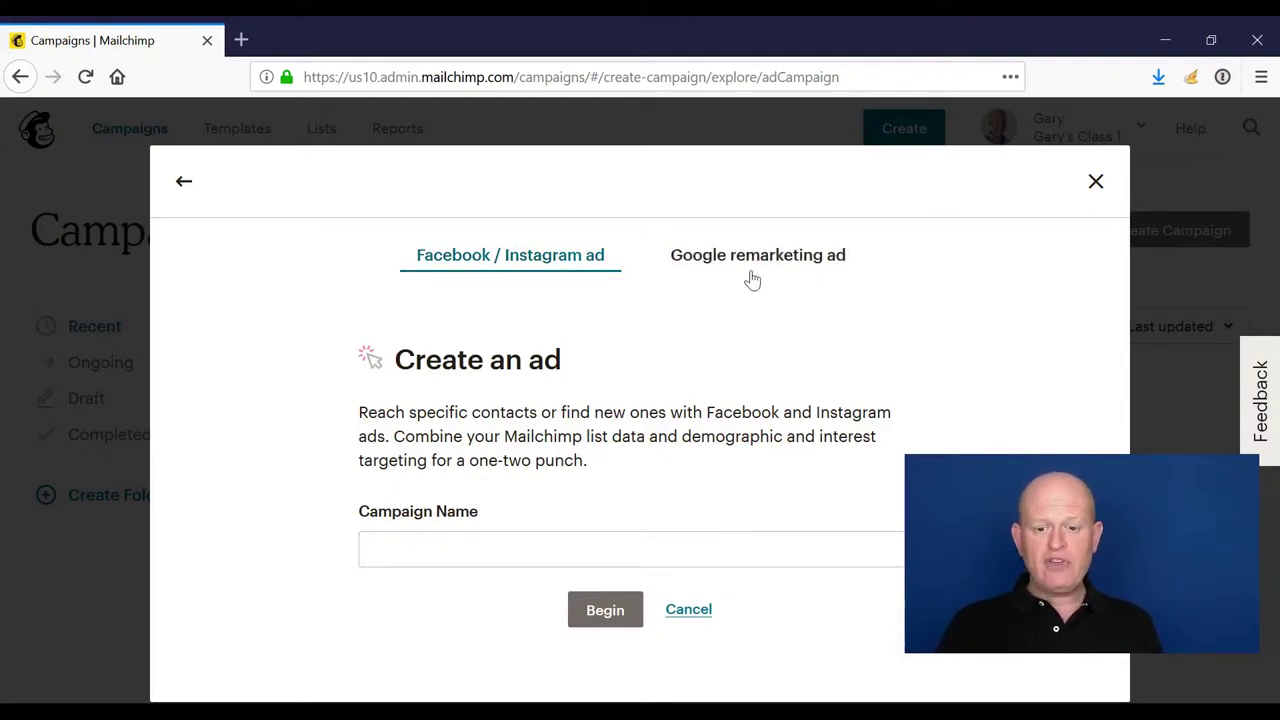
left_click(468, 555)
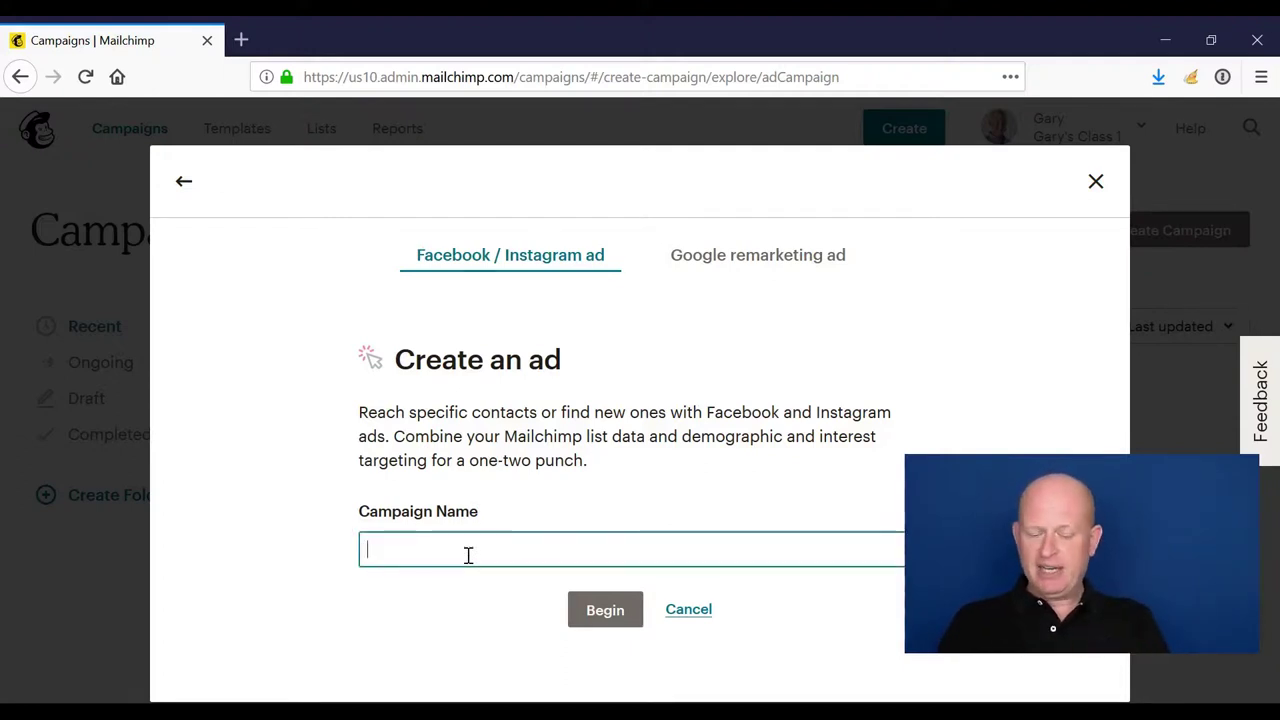
type("FB")
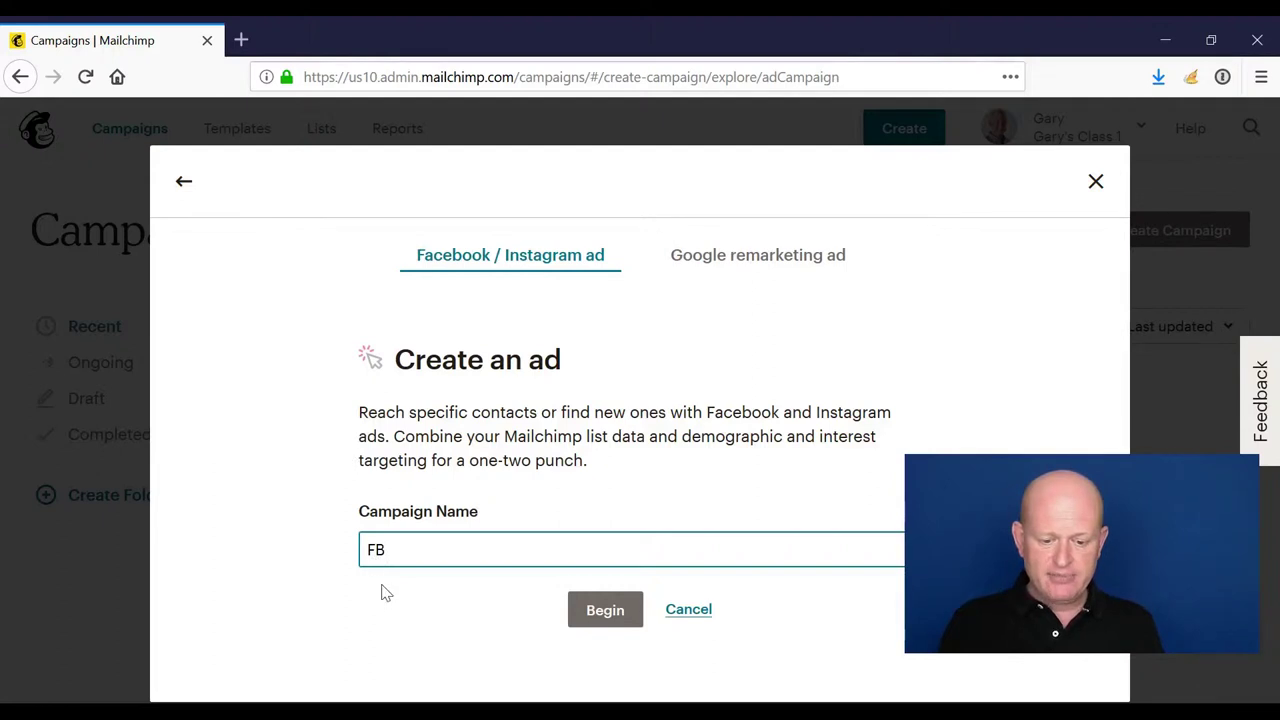
type(" TEST")
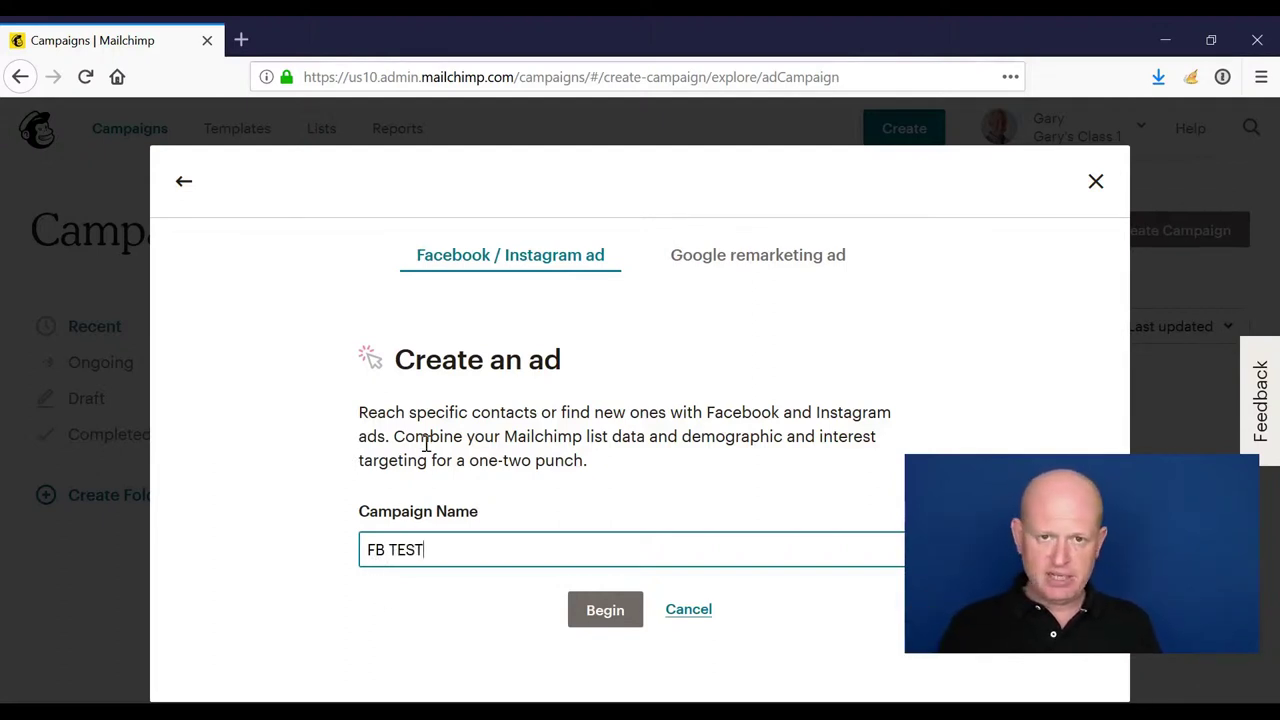
left_click(605, 610)
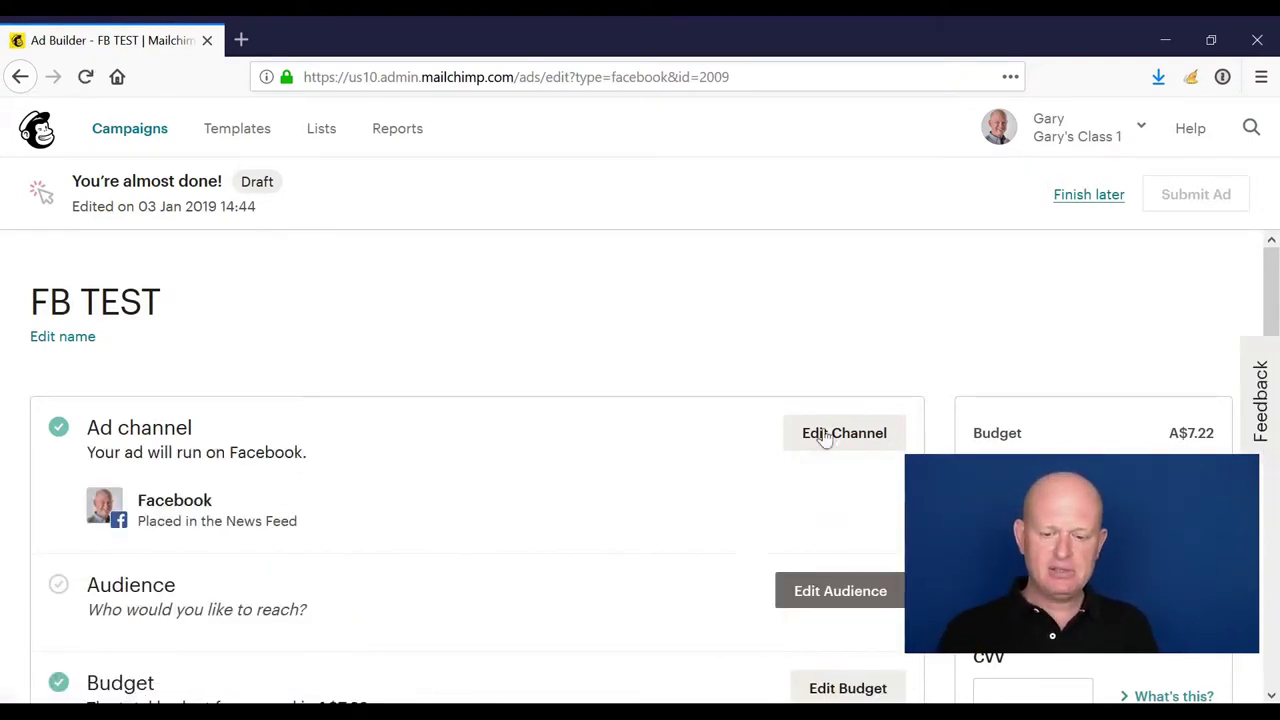
Keep the ad channel as Facebook only, Instagram off, placed in the News Feed.
left_click(828, 435)
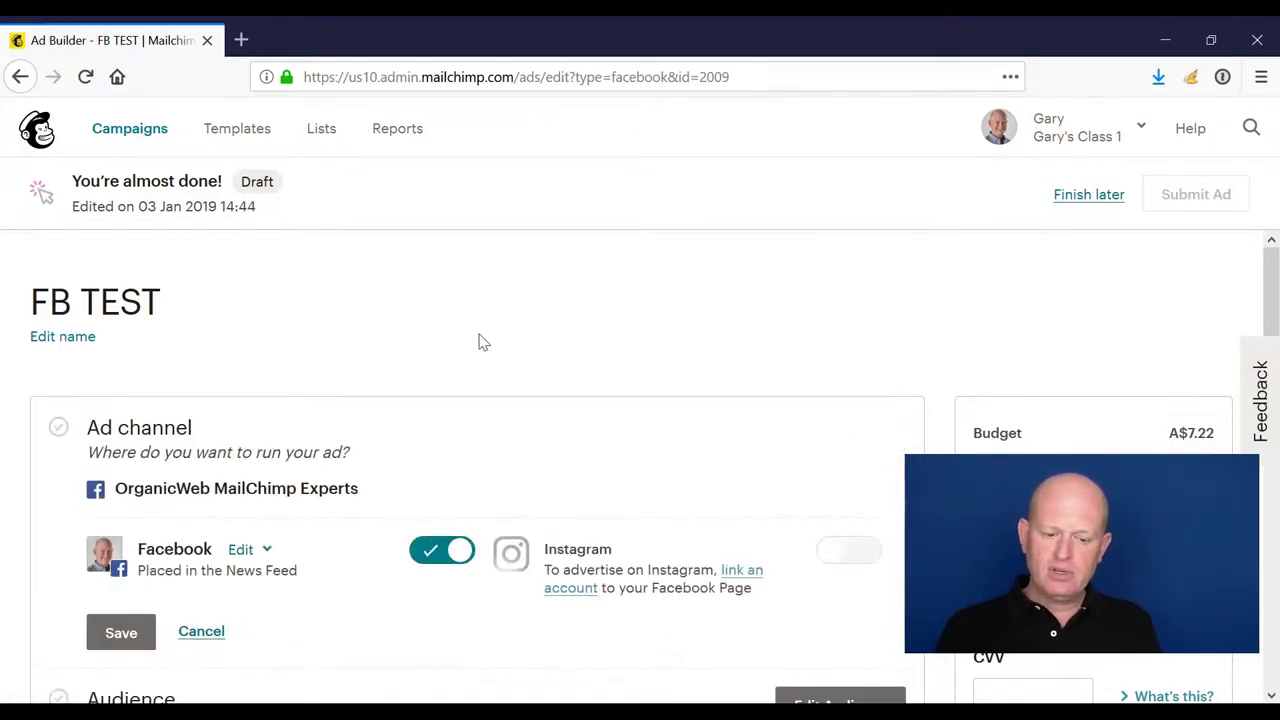
scroll(477, 340, "down", 2)
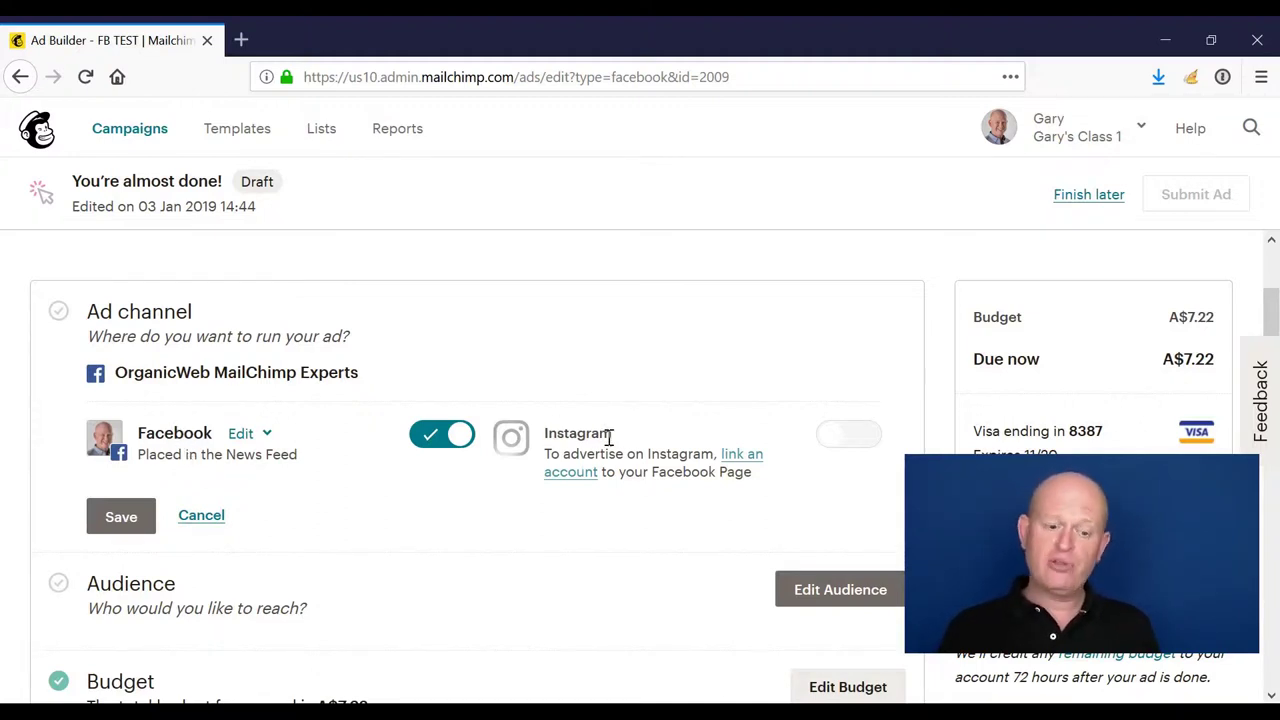
left_click(130, 518)
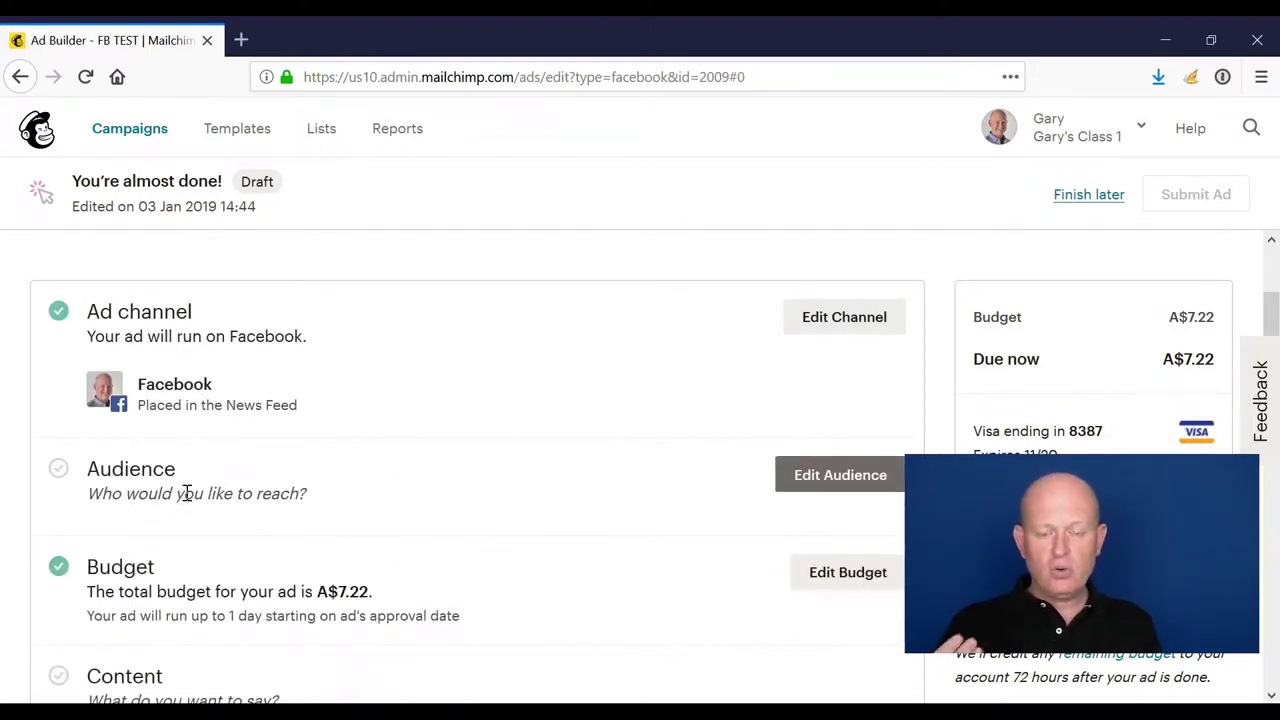
Choose New people as the ad audience, similar to Facebook Page likes, instead of Contacts.
left_click(855, 478)
scroll(327, 345, "down", 2)
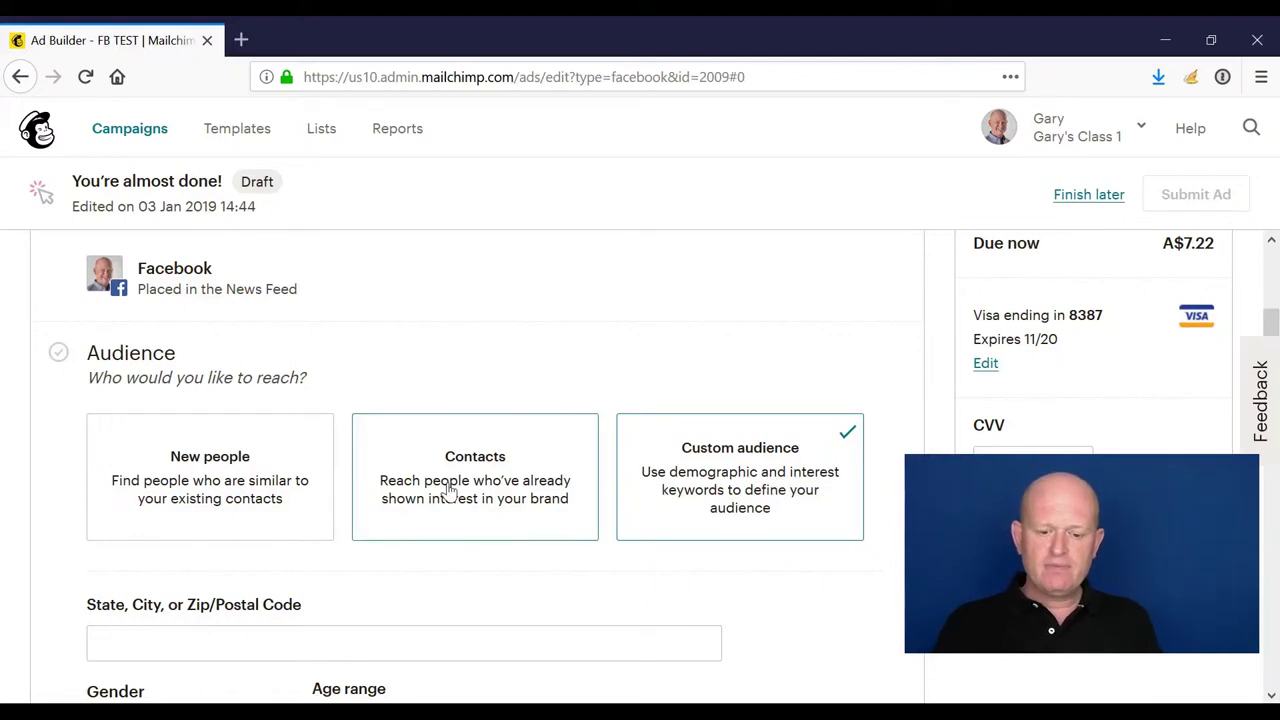
left_click(449, 492)
scroll(447, 489, "down", 4)
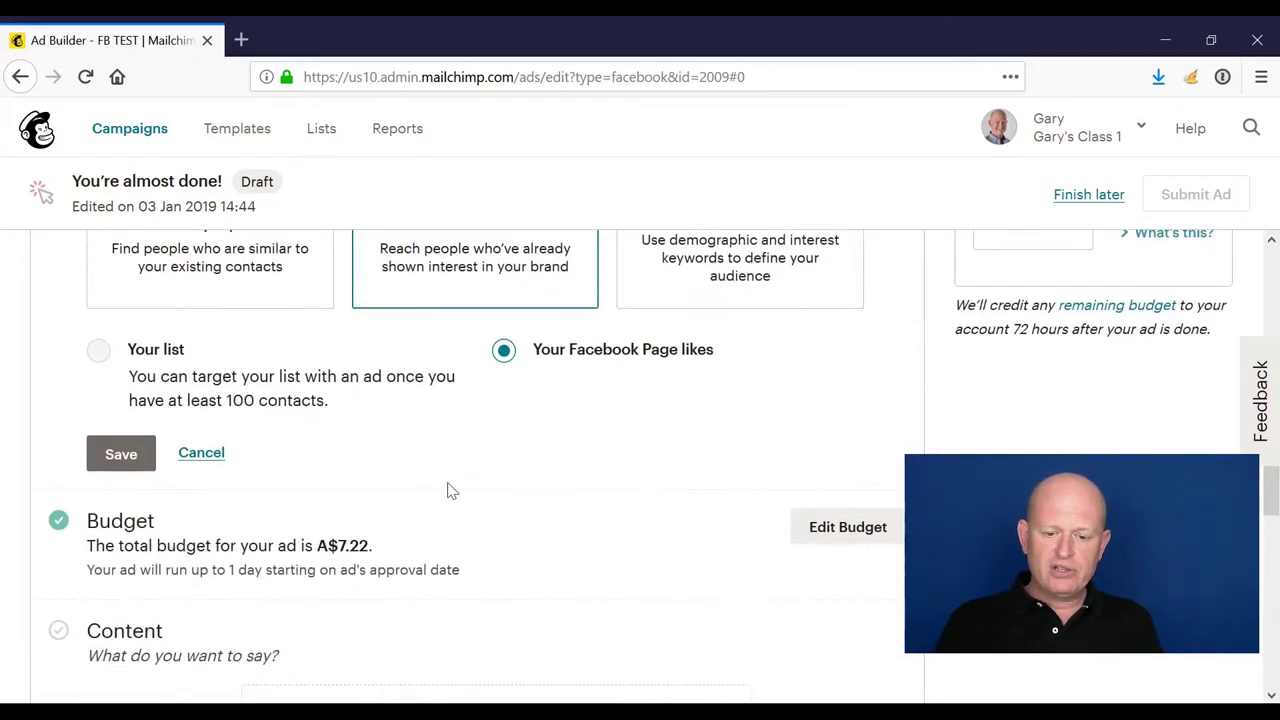
scroll(437, 478, "up", 2)
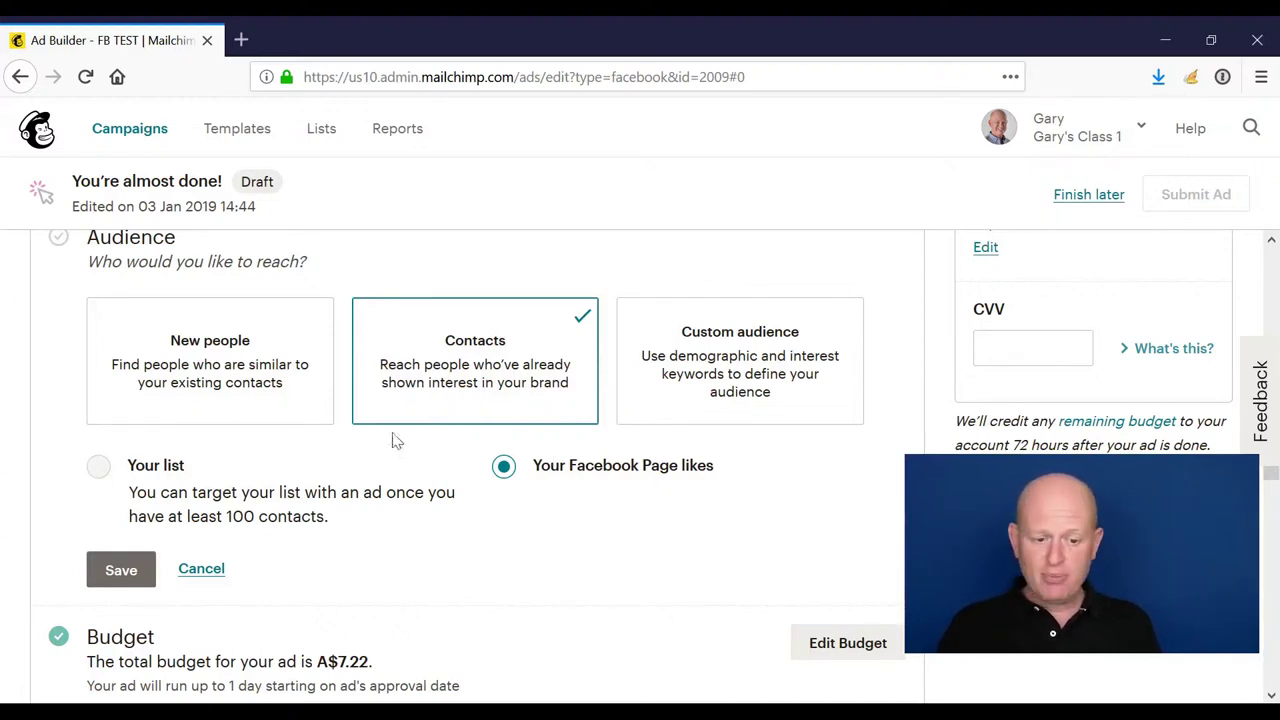
left_click(195, 382)
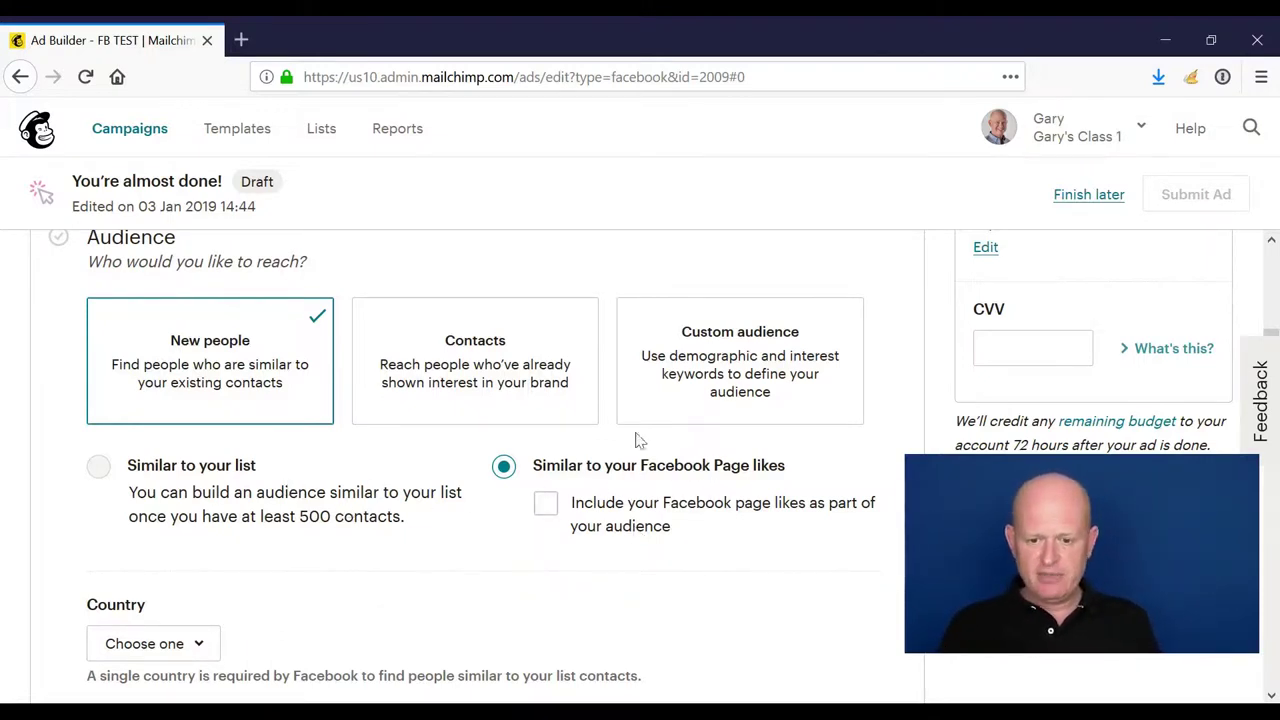
Switch to a custom audience and target the location Texas, United States.
left_click(722, 394)
scroll(140, 492, "down", 2)
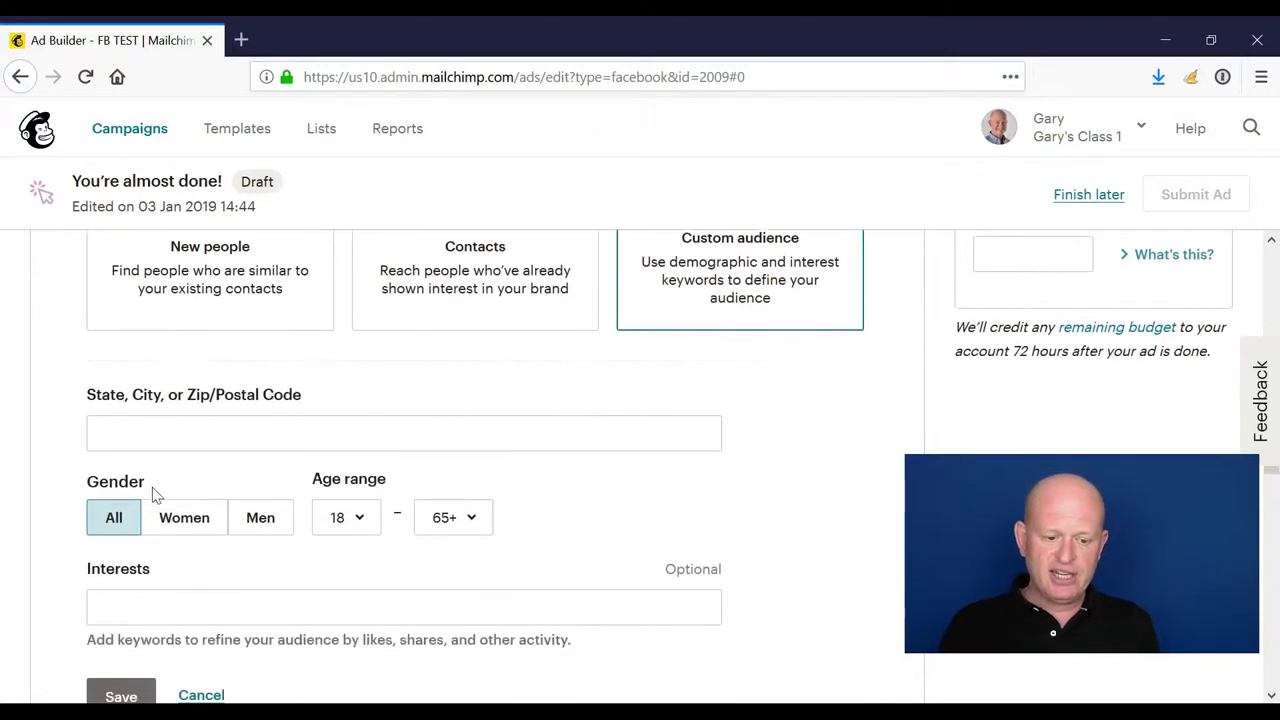
left_click(162, 418)
type("T")
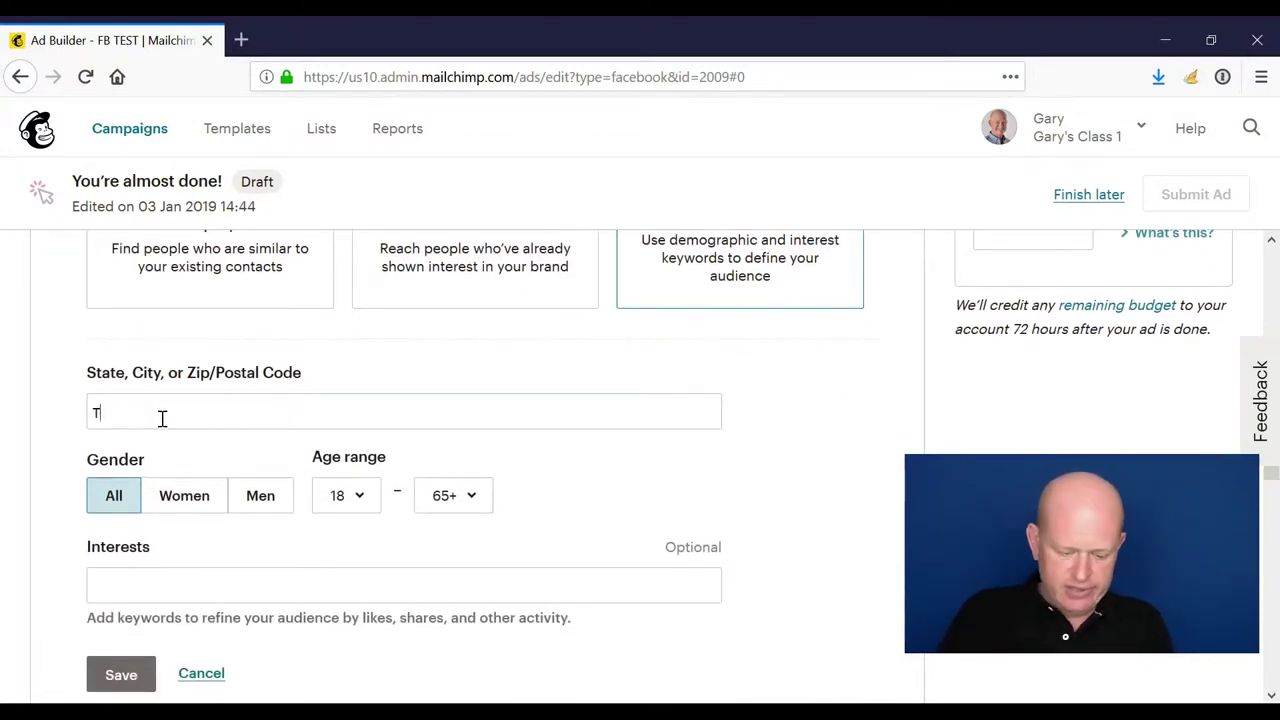
type("exas")
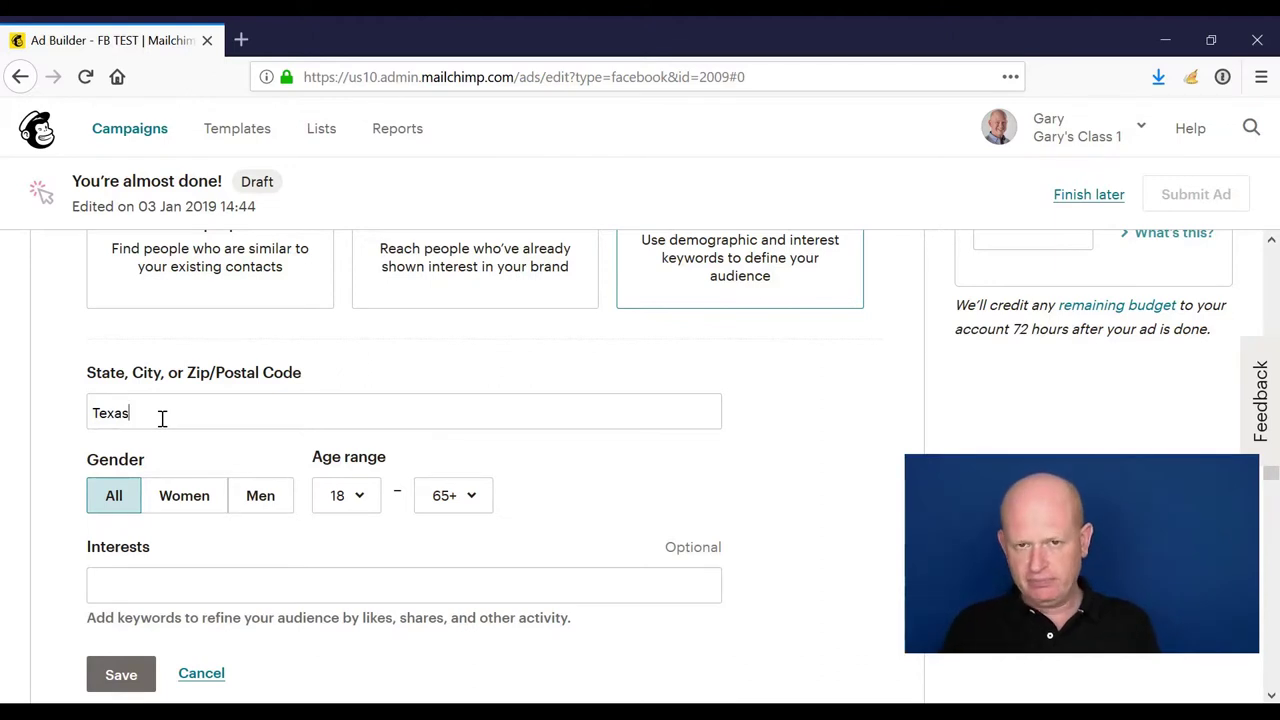
left_click(180, 450)
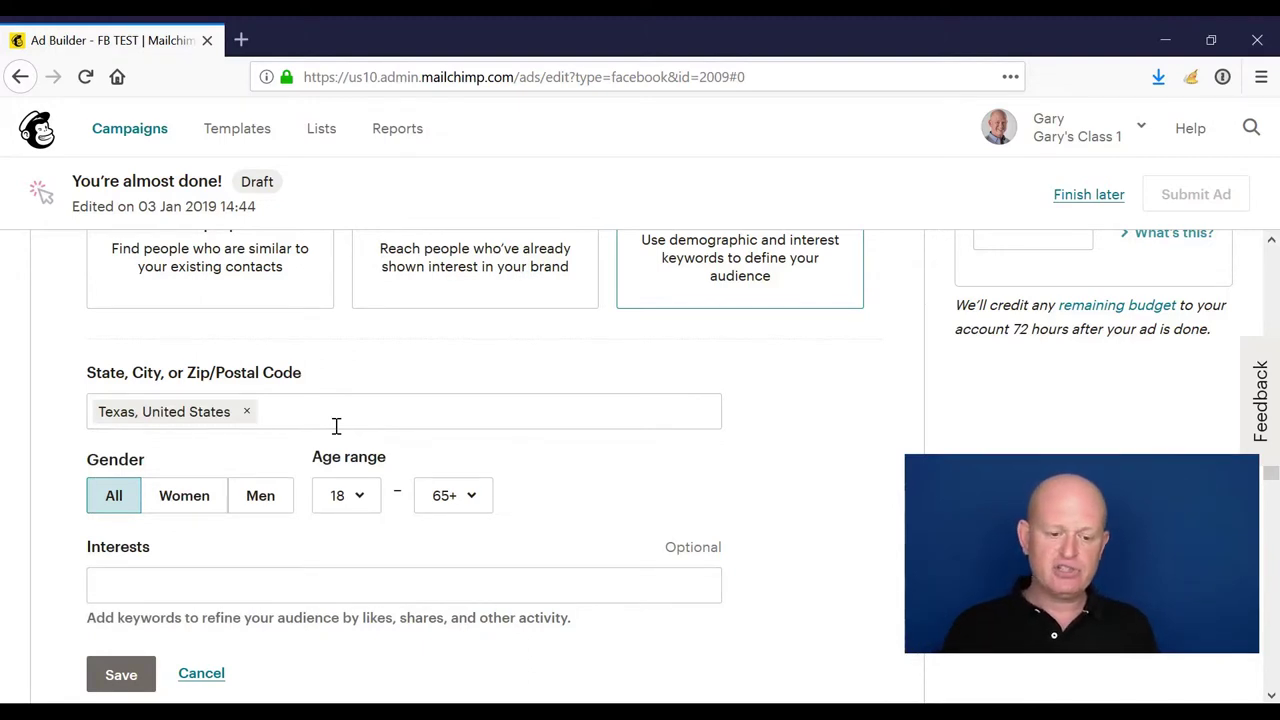
Add Pets and Dogs as audience interests and save the custom audience.
scroll(336, 426, "down", 2)
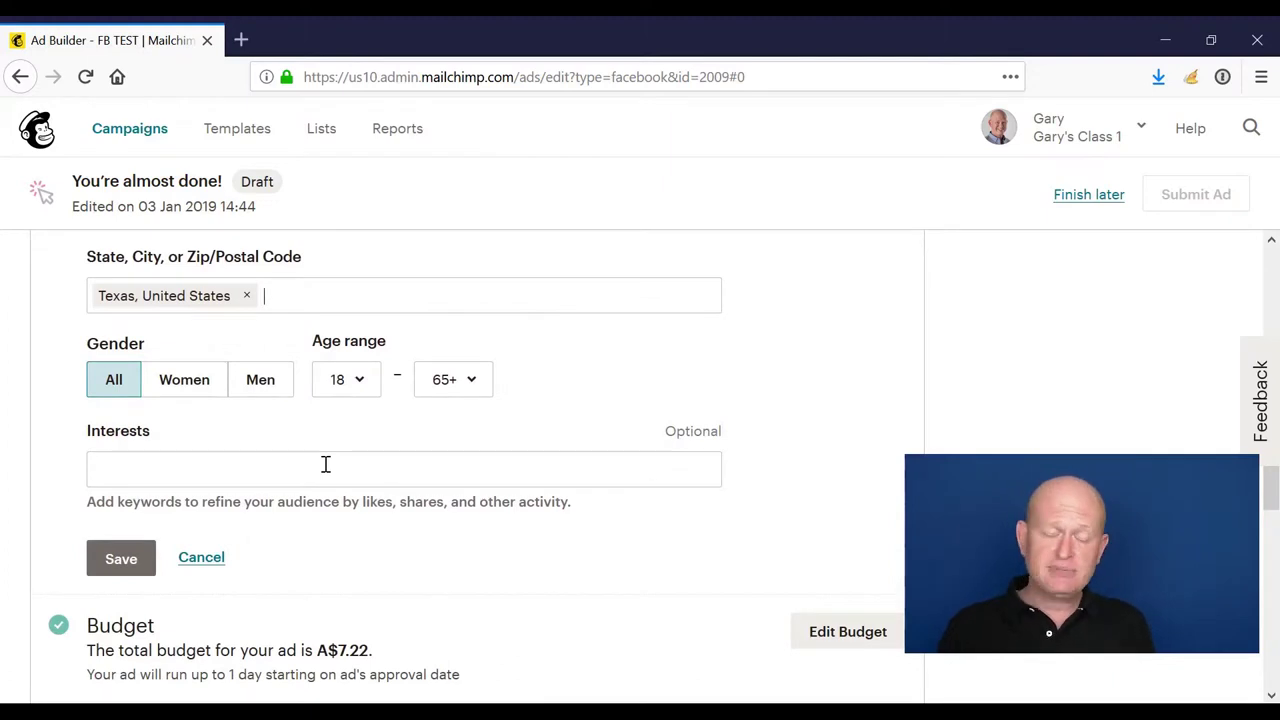
type("ts")
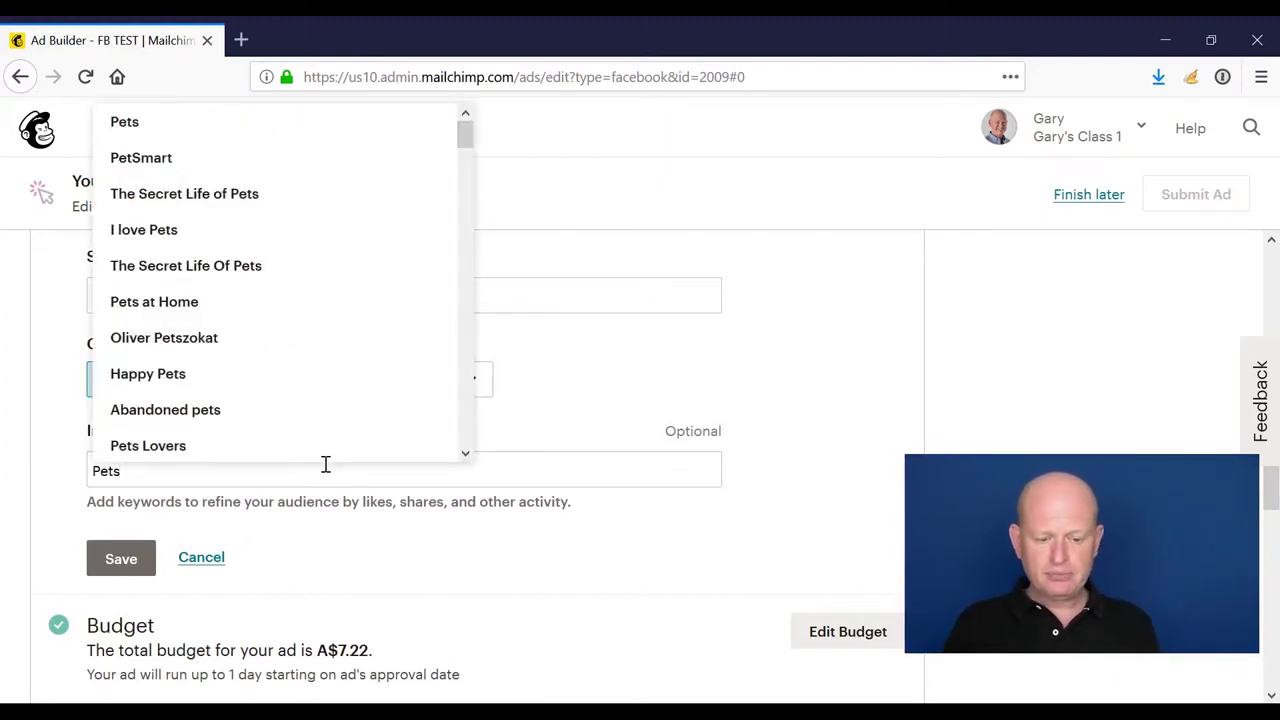
left_click(128, 132)
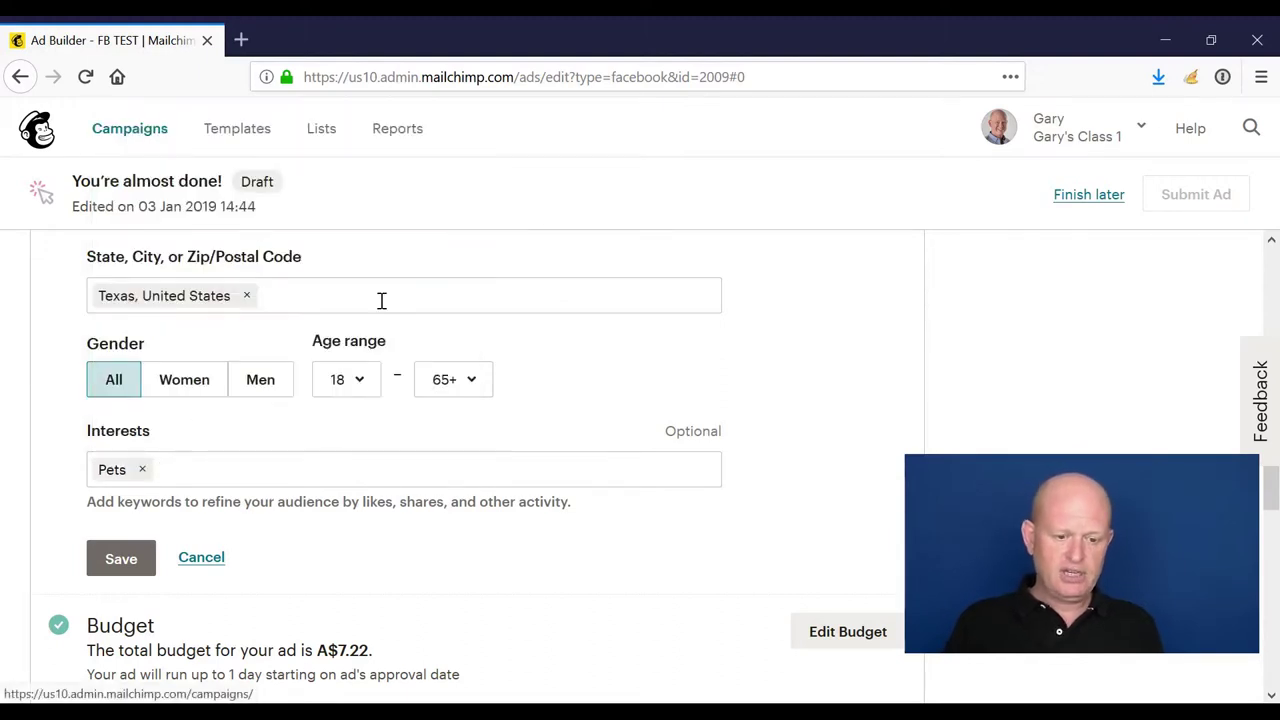
type("dogs")
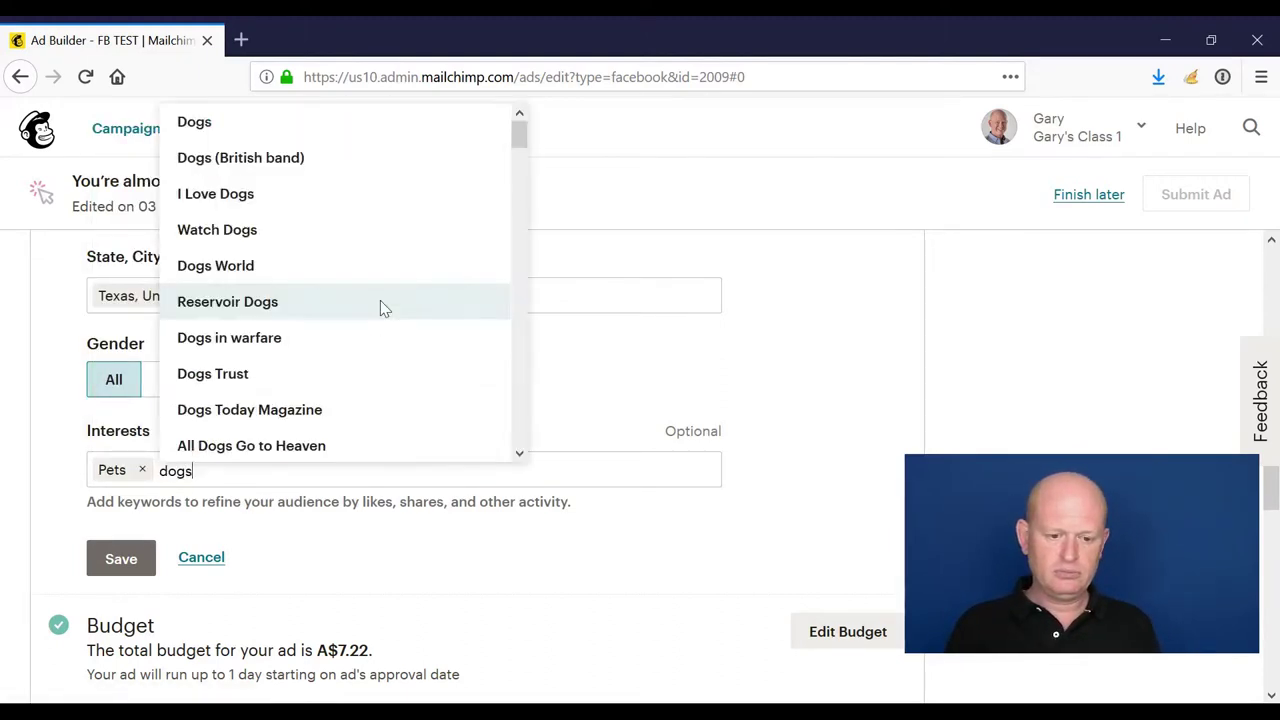
left_click(249, 120)
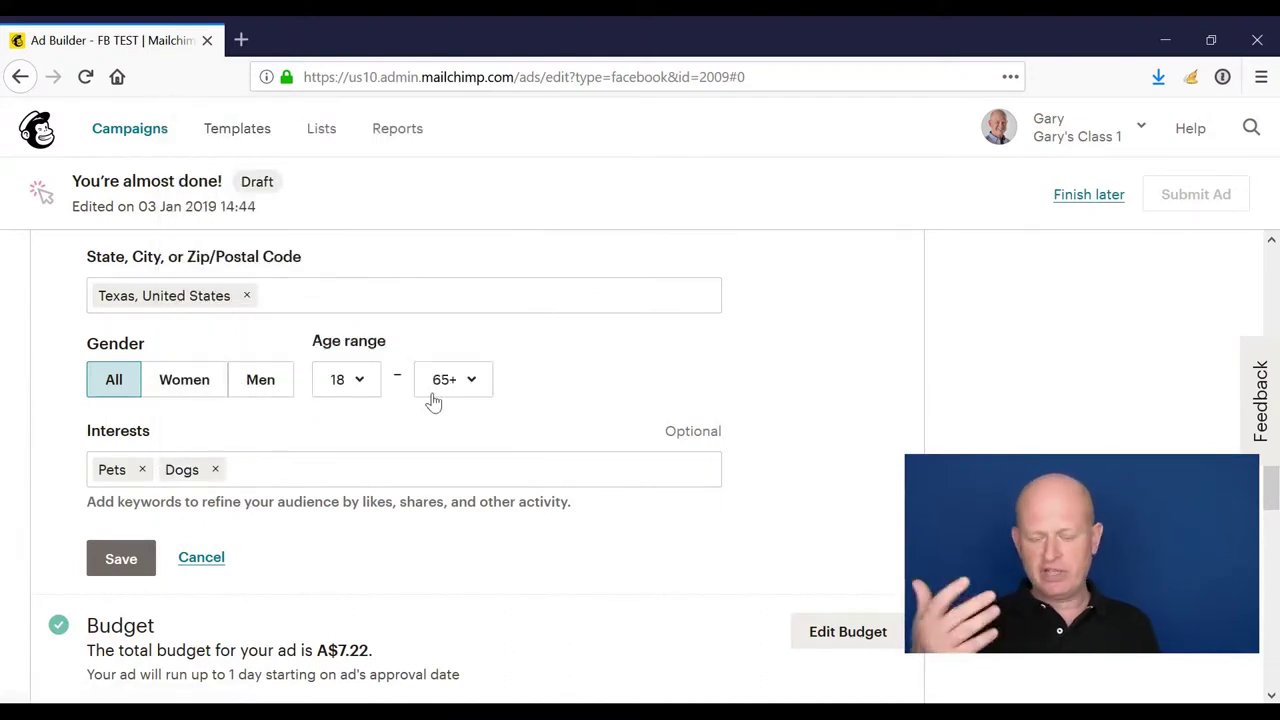
left_click(118, 560)
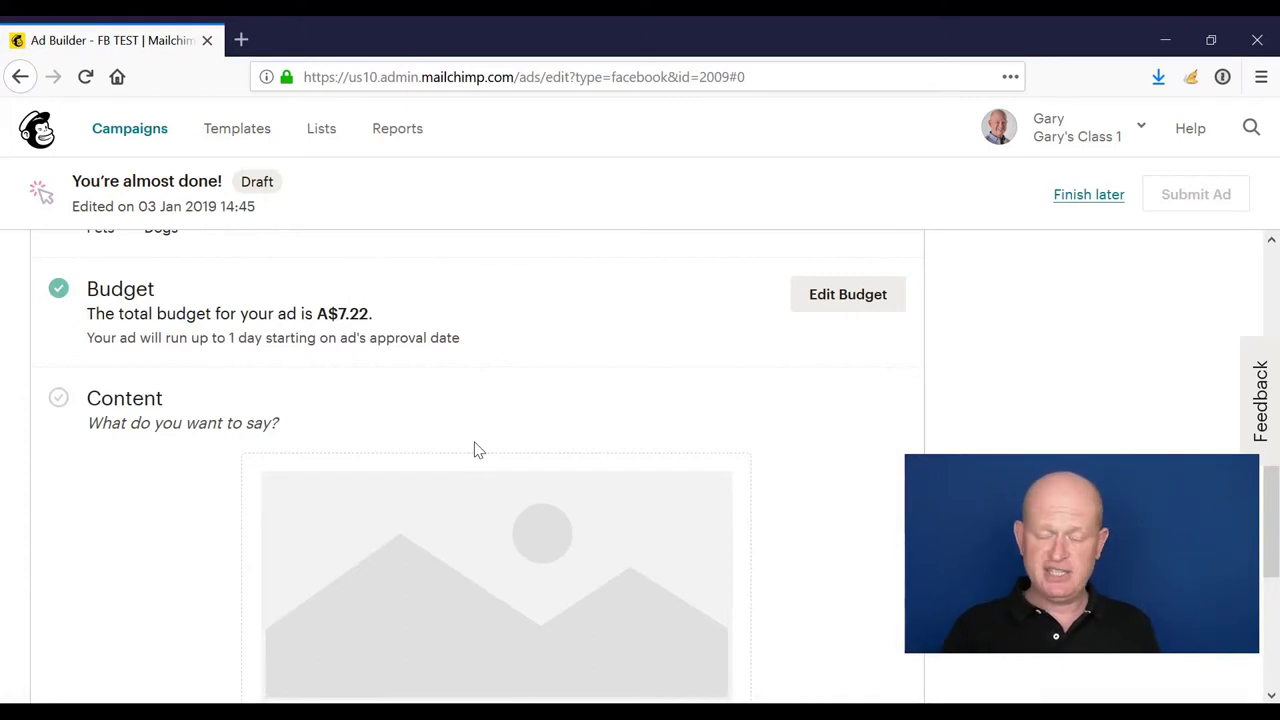
Change the total budget to about A$346 and the run duration to 1 week, then save.
scroll(476, 450, "up", 3)
scroll(683, 517, "down", 3)
left_click(849, 294)
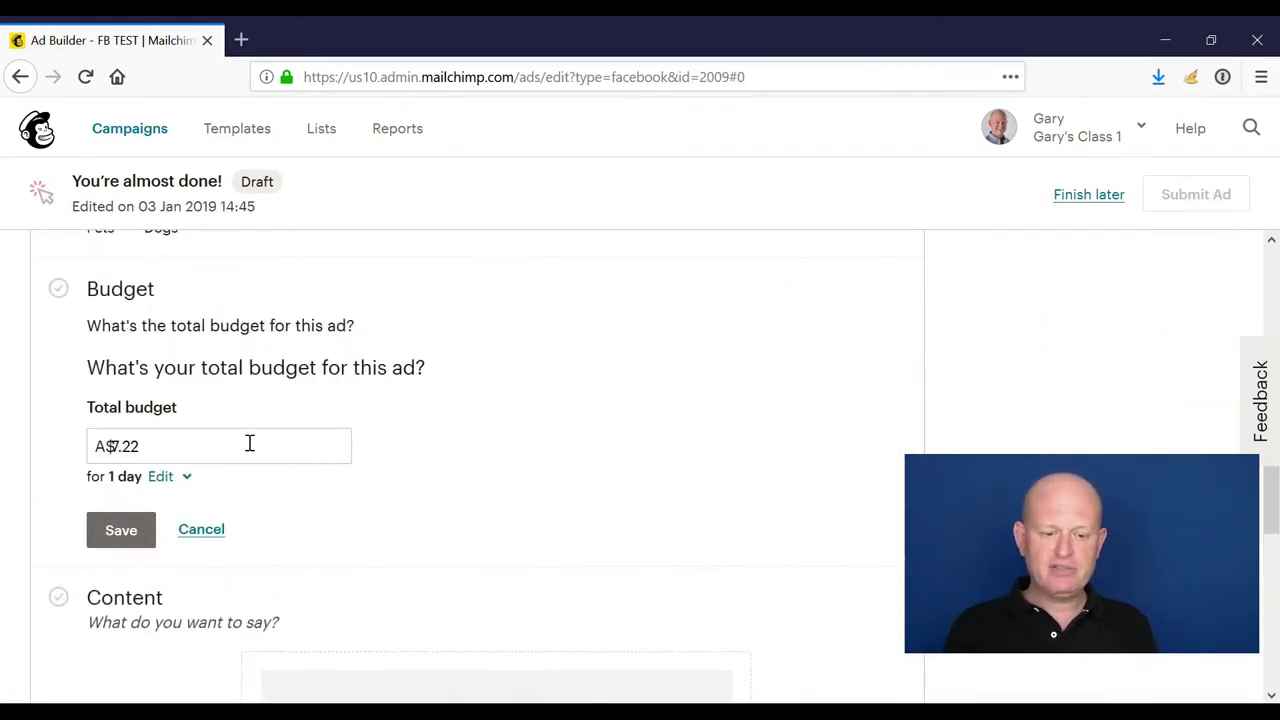
left_click(101, 454)
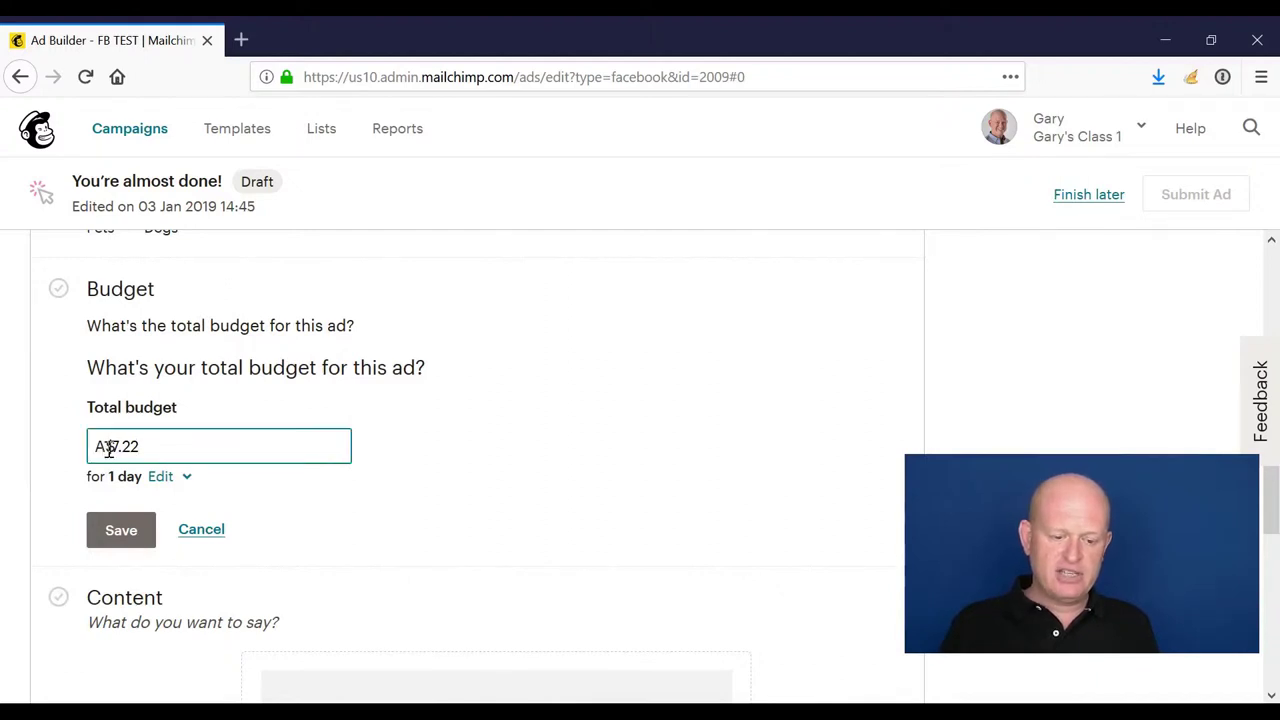
left_click(117, 445)
key("BackSpace")
key("BackSpace")
type("346")
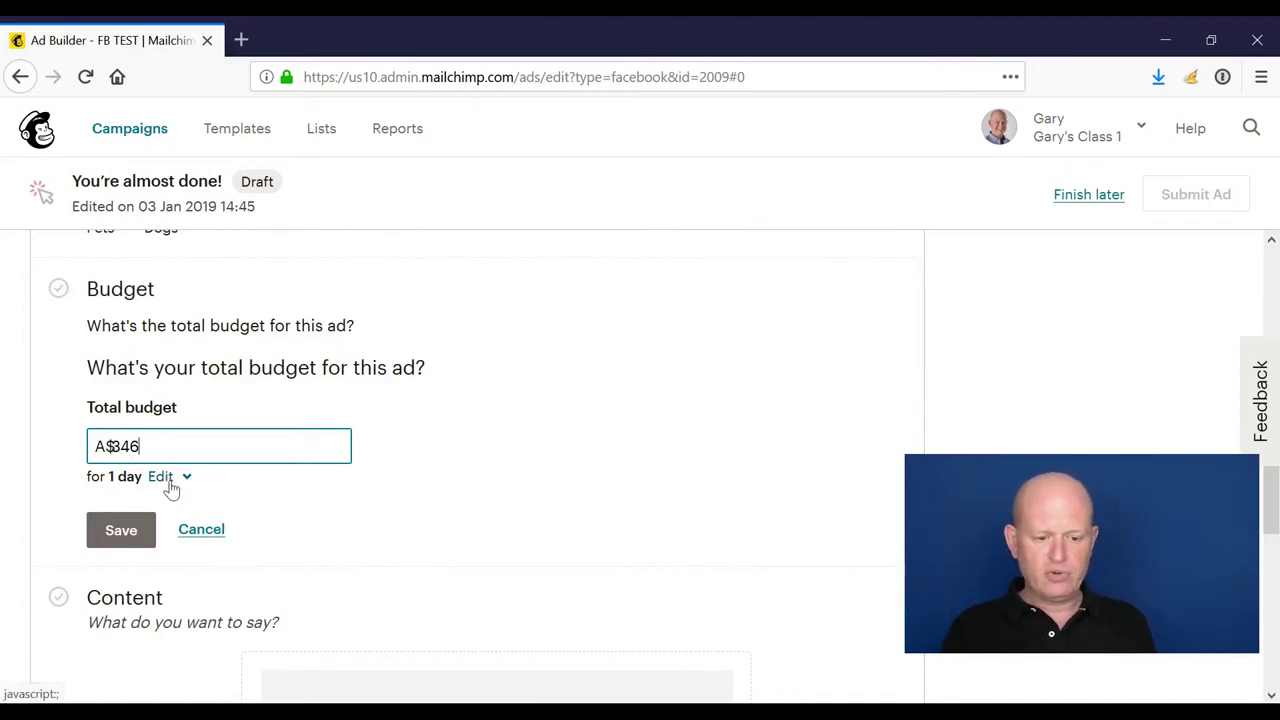
left_click(165, 479)
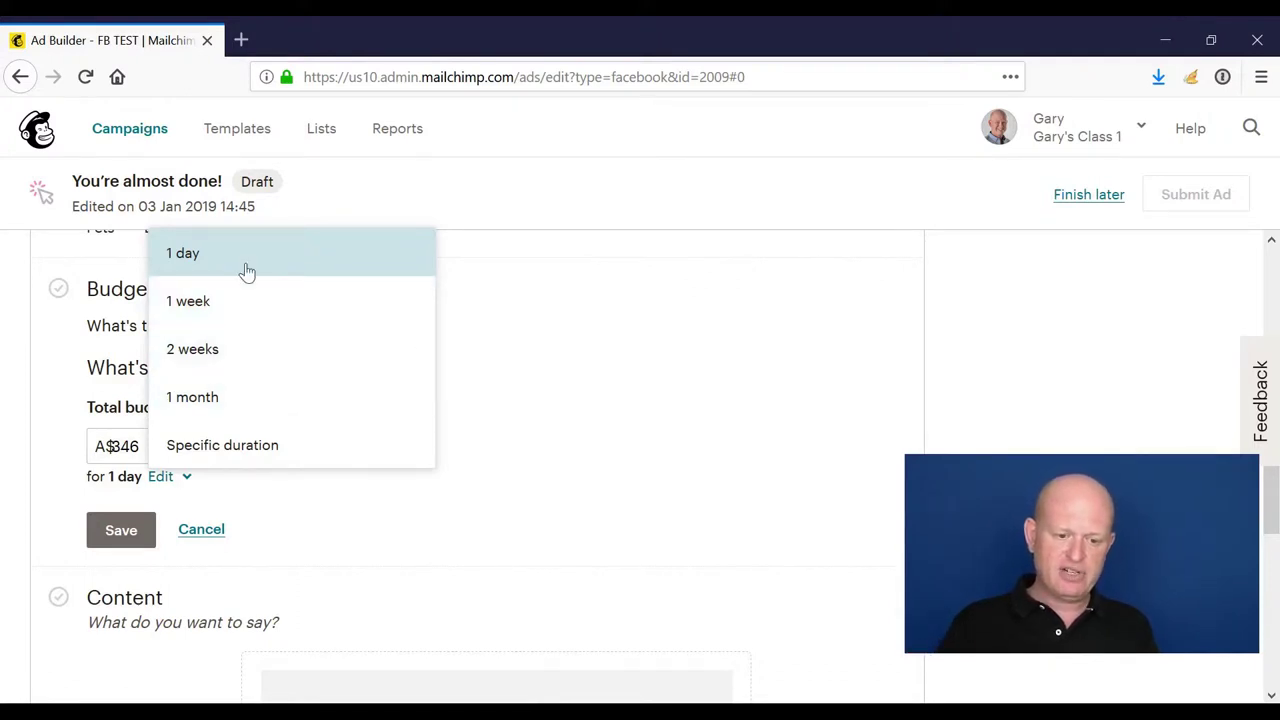
left_click(260, 308)
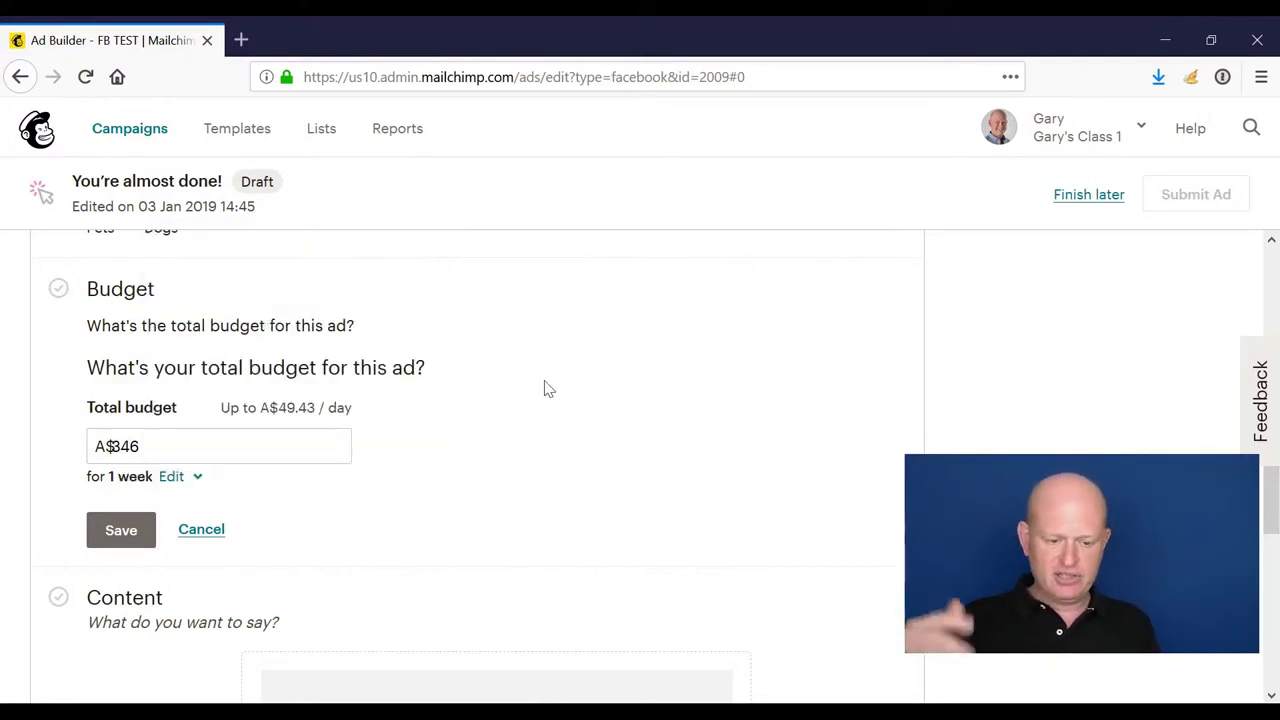
left_click(115, 530)
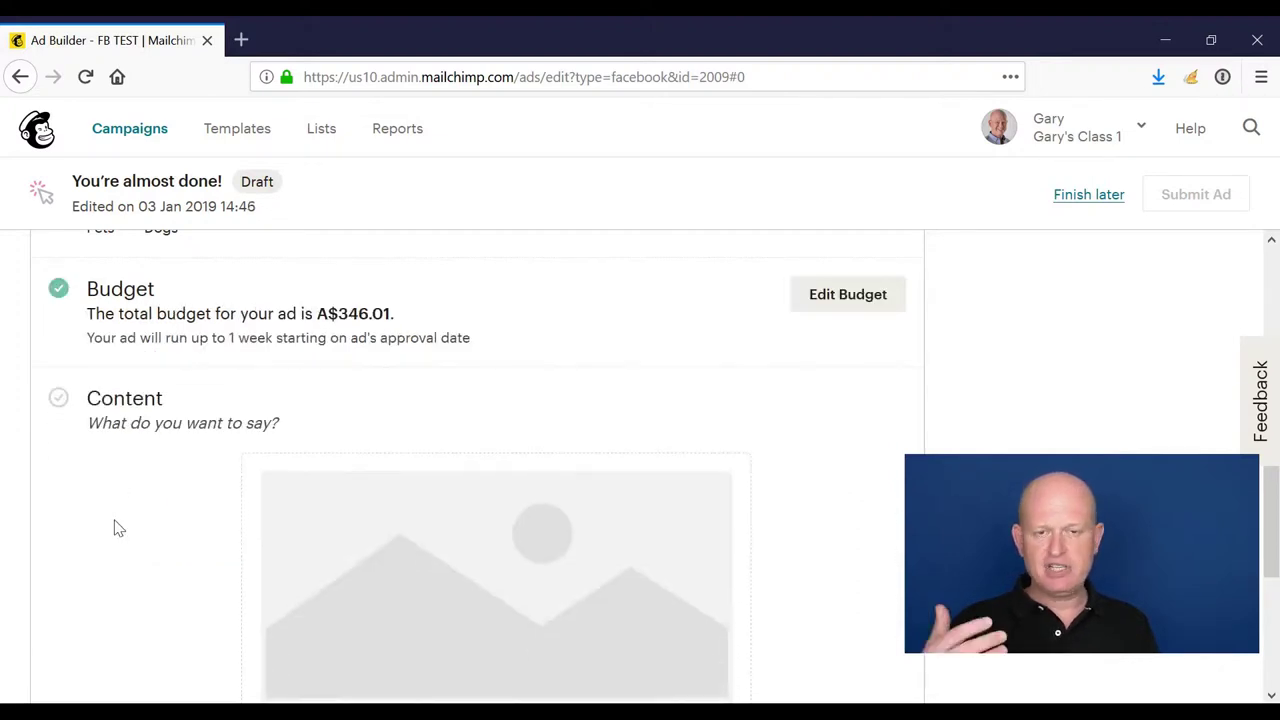
Add ad content with the message 'Dogs coats that are loved by pets'.
scroll(366, 489, "down", 2)
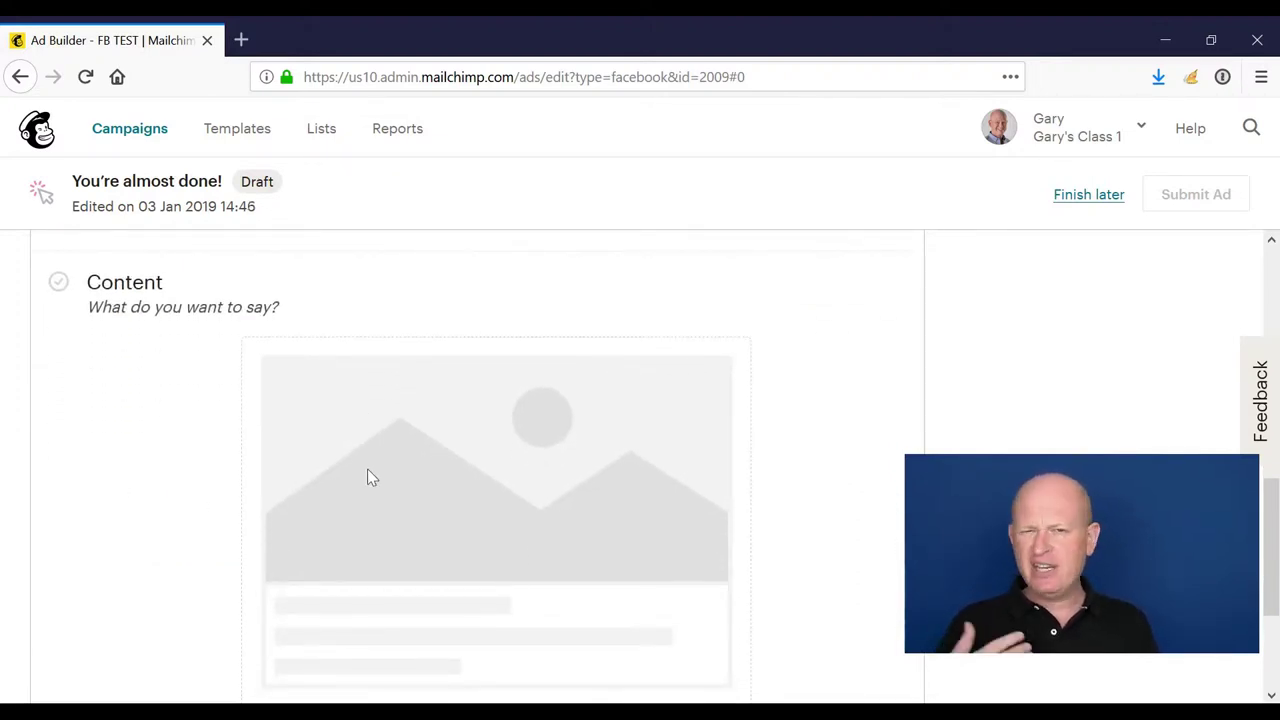
scroll(367, 470, "down", 4)
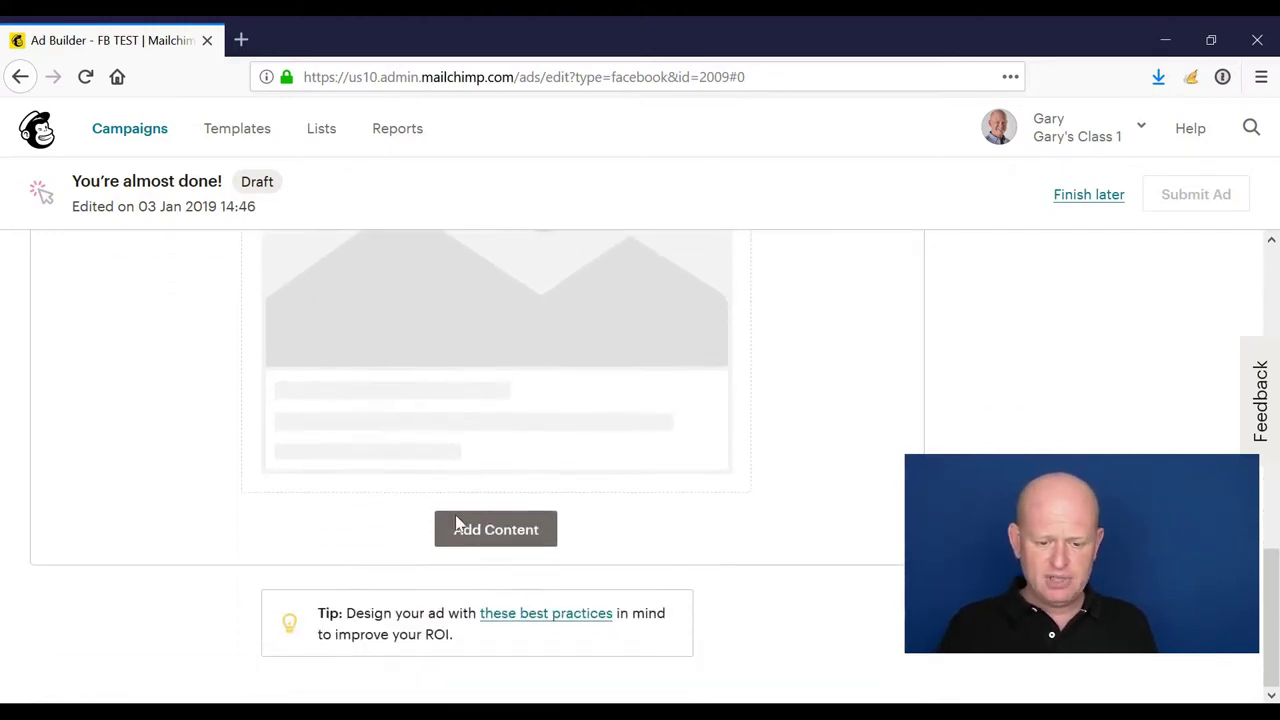
left_click(505, 542)
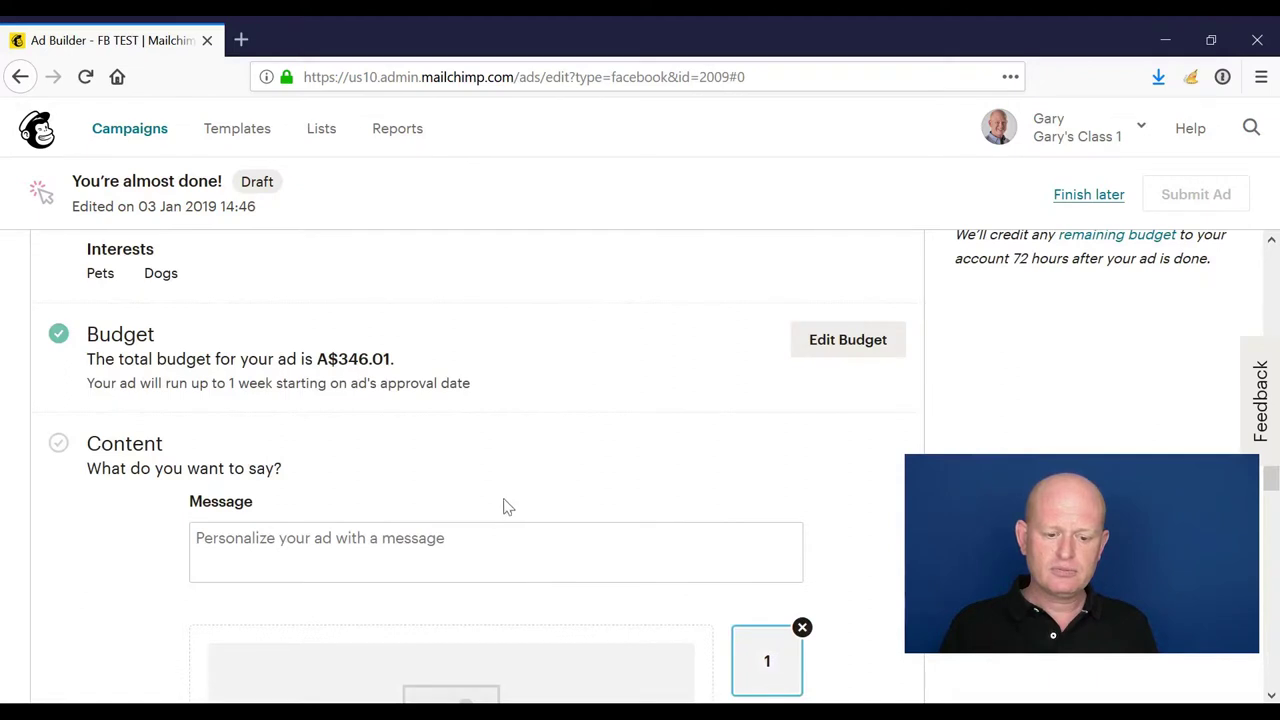
left_click(476, 314)
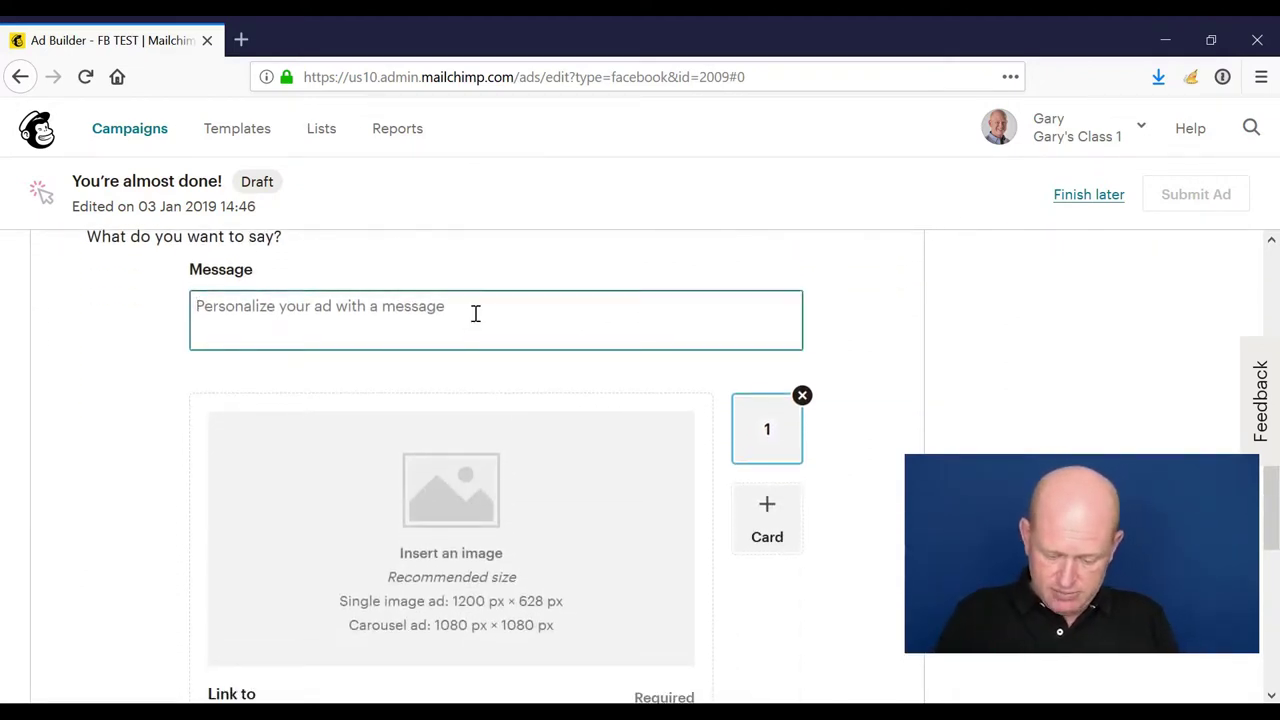
type("D")
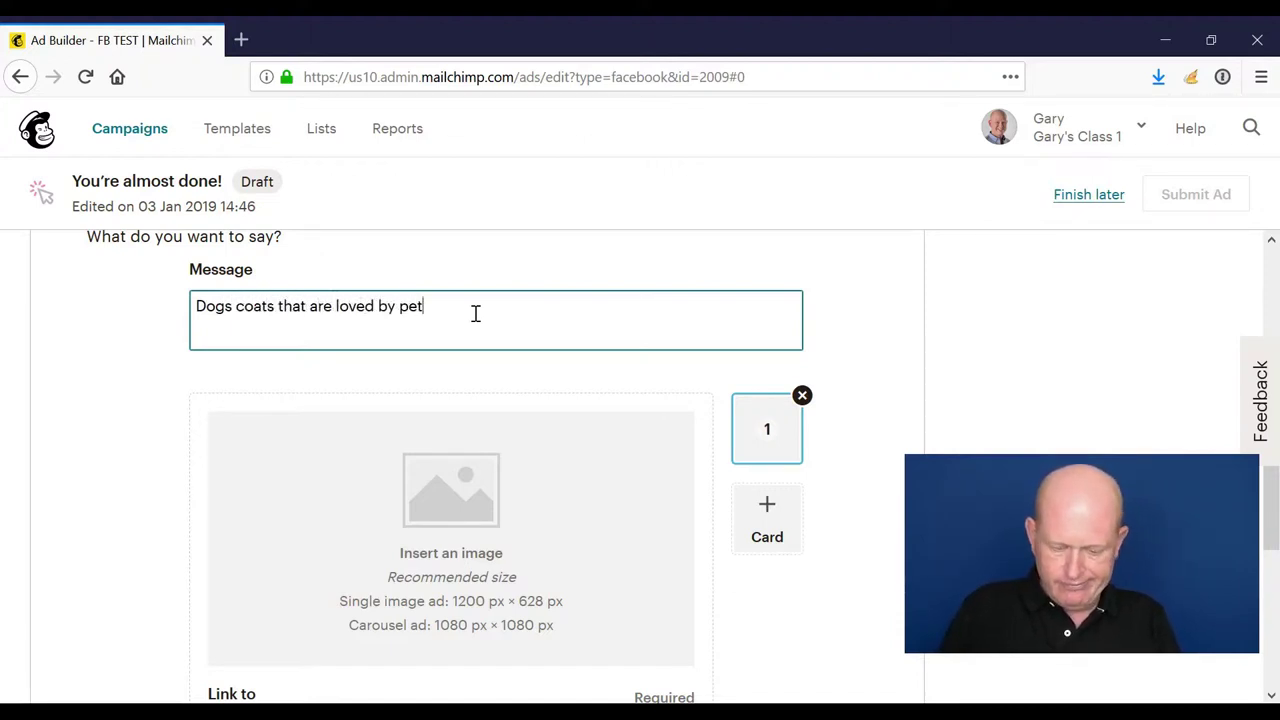
type("s")
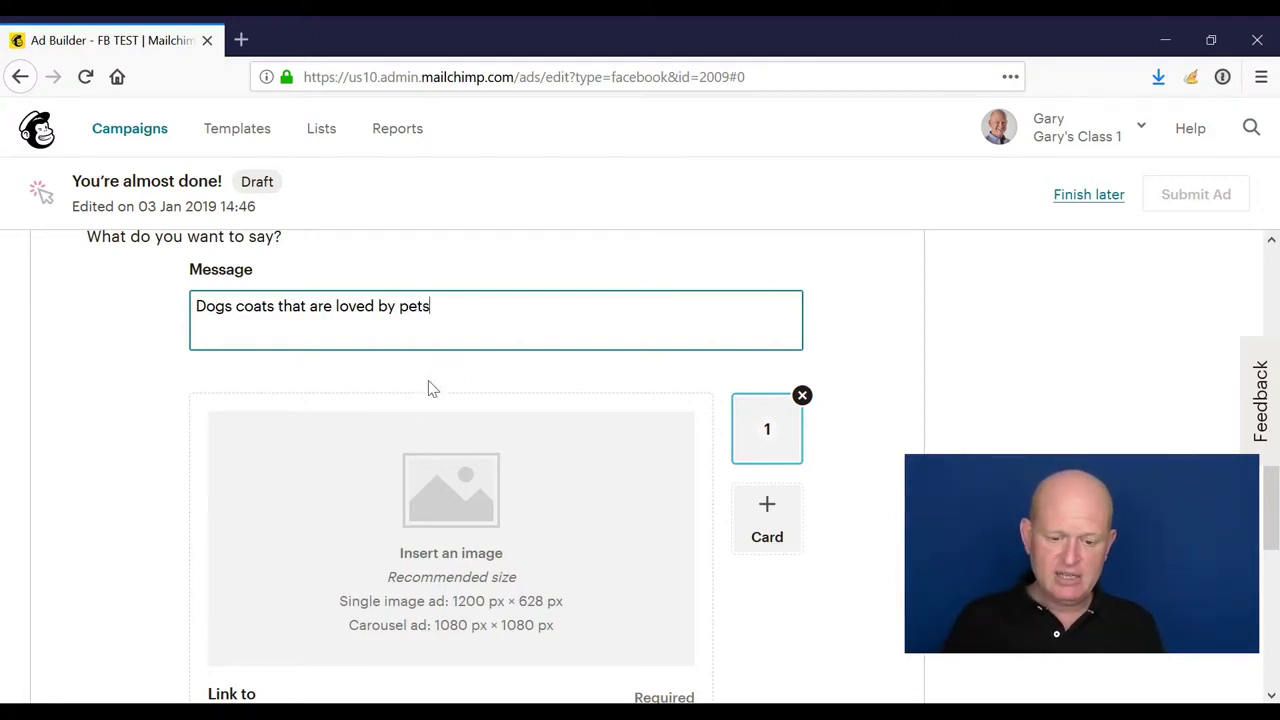
scroll(422, 392, "down", 2)
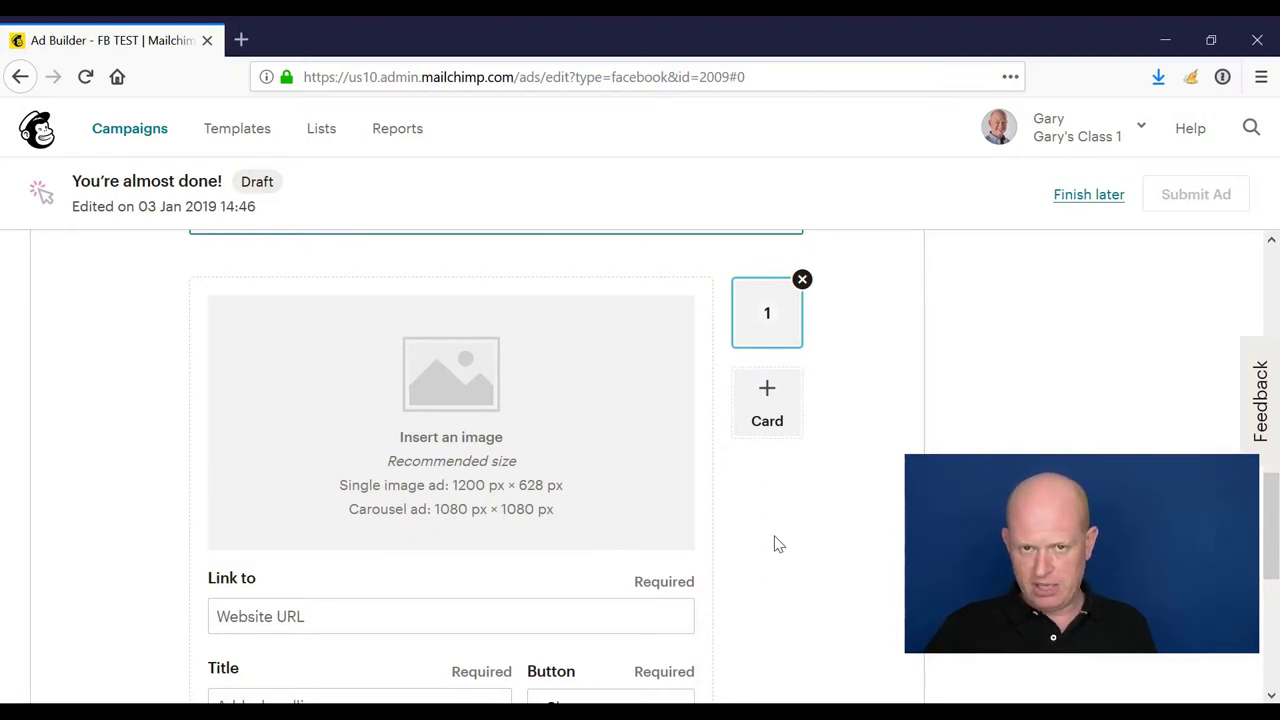
Insert the golden retriever photo as the ad card's image.
left_click(463, 430)
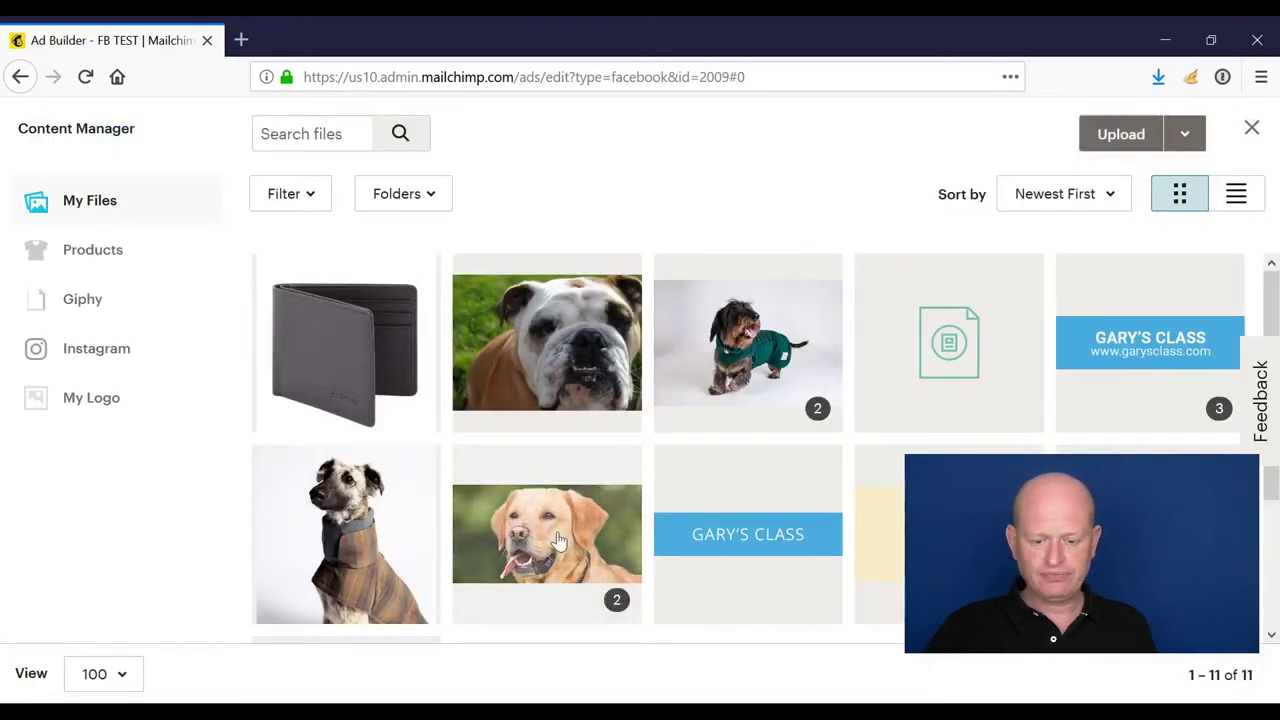
left_click(552, 512)
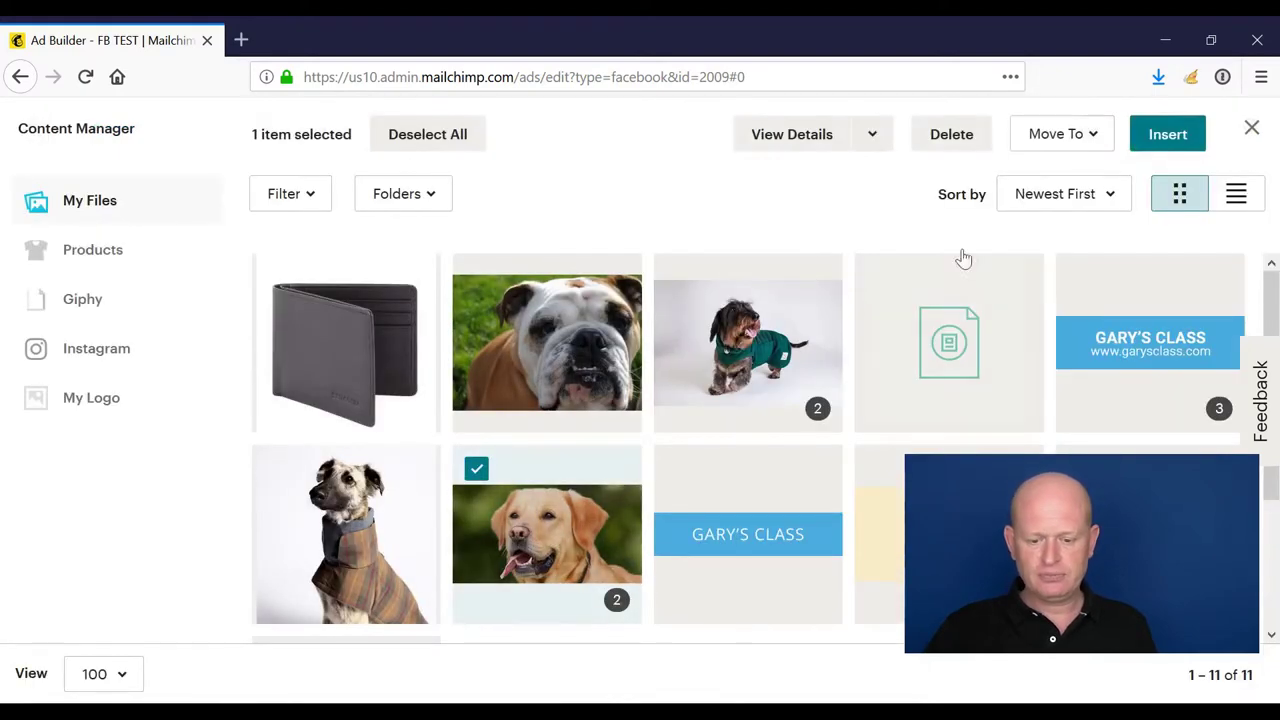
left_click(1137, 134)
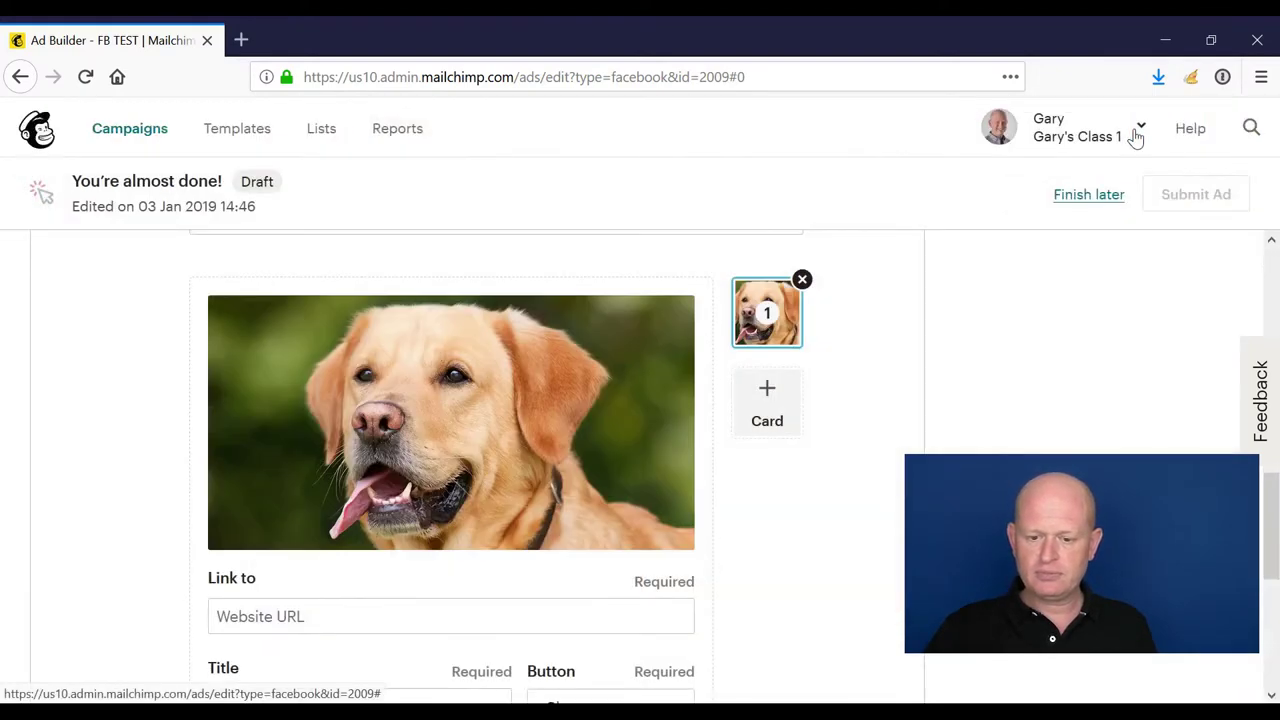
scroll(746, 480, "down", 2)
Set the website link to garysclass.com and the title to 'Need a new dog coat?'.
left_click(460, 382)
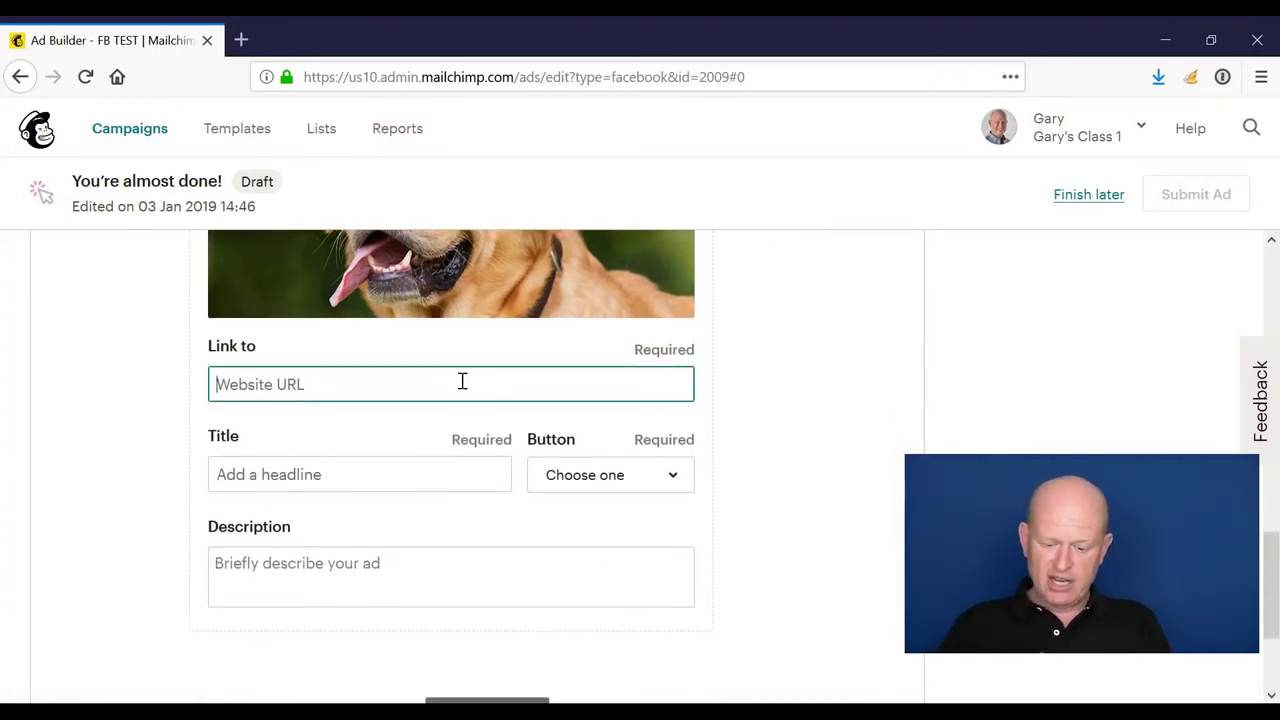
type("http")
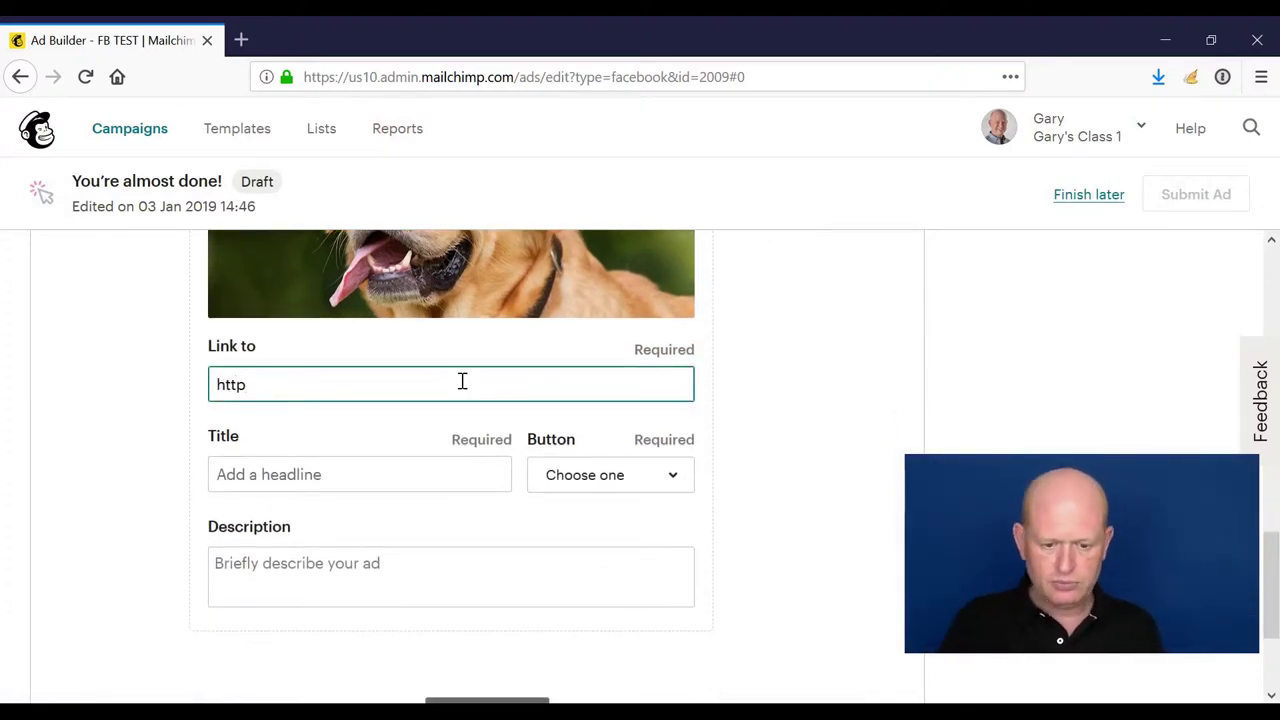
type("://garysclass.com")
left_click(425, 479)
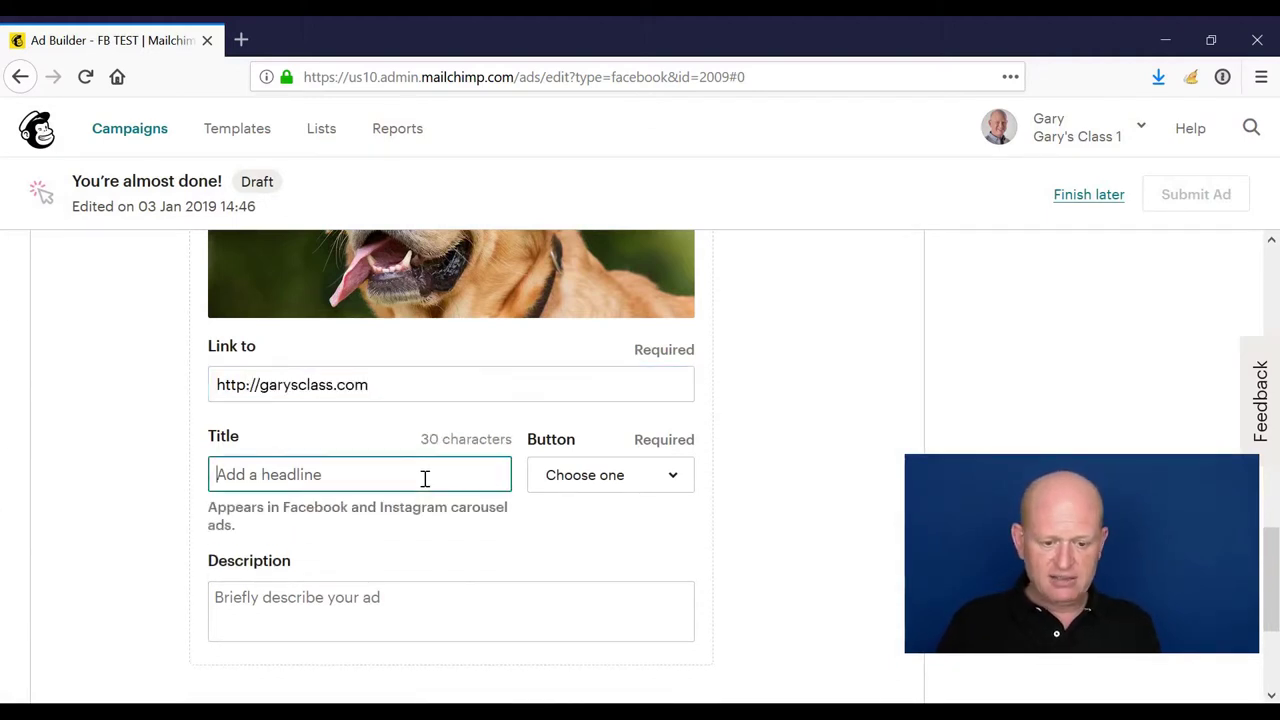
type("Need a new dog coat?")
Set the call to action to Learn more and the description to 'Our dog coats have won awards ...'.
left_click(548, 480)
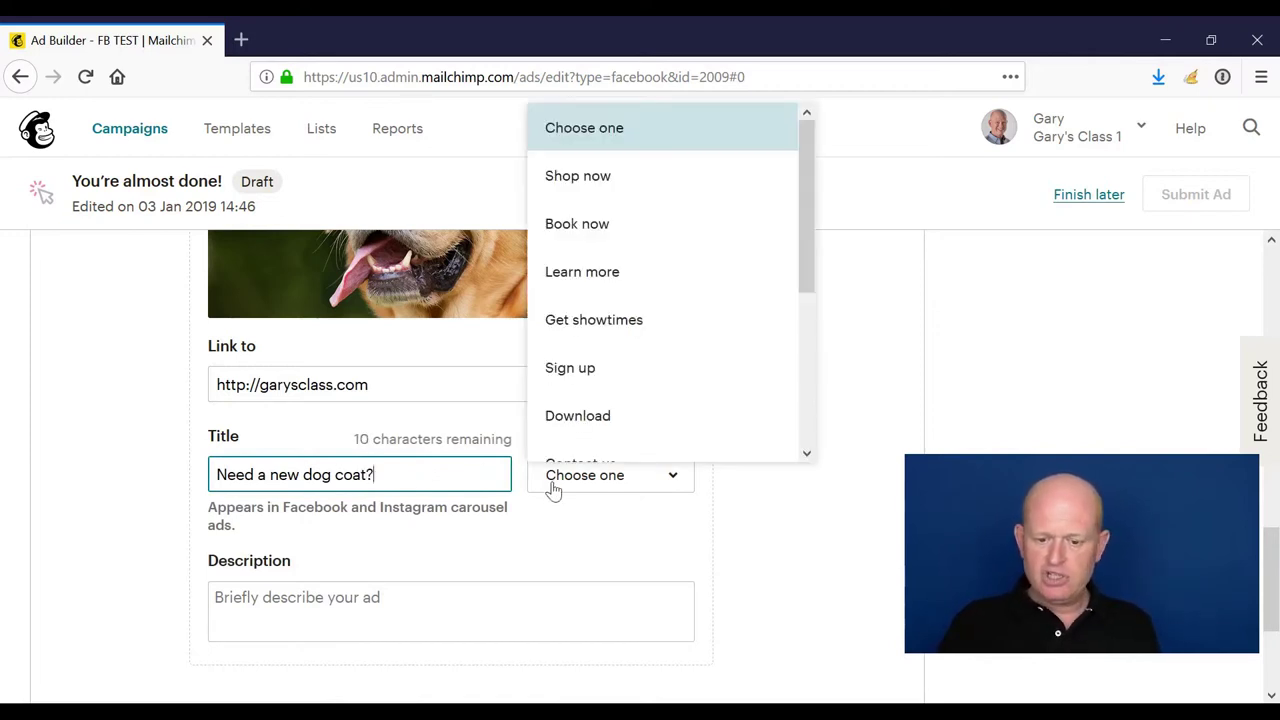
left_click(614, 281)
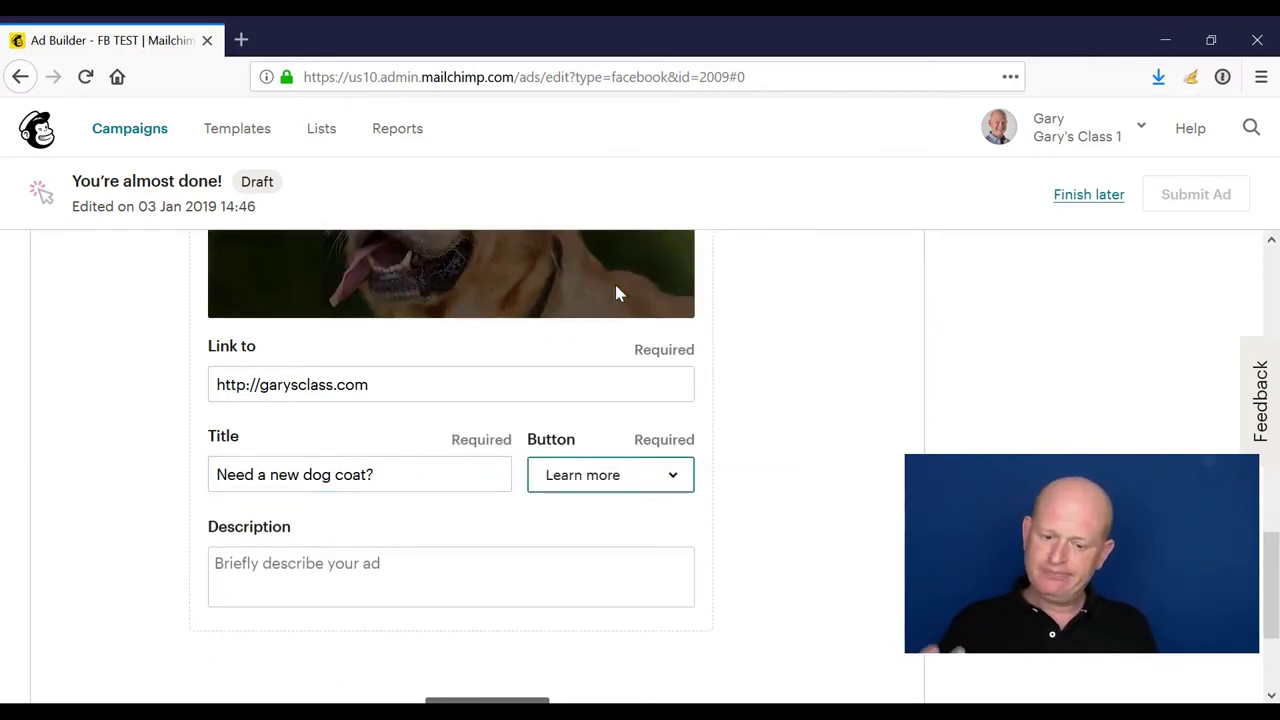
left_click(518, 577)
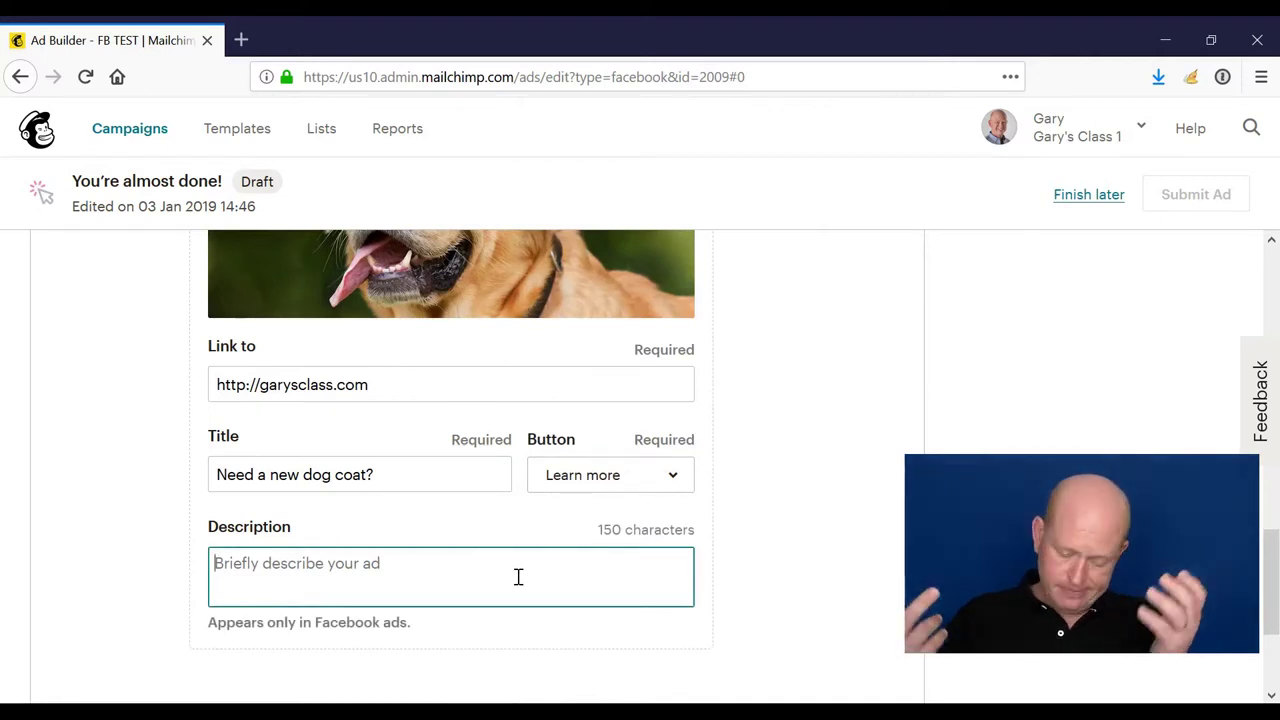
type("Ou")
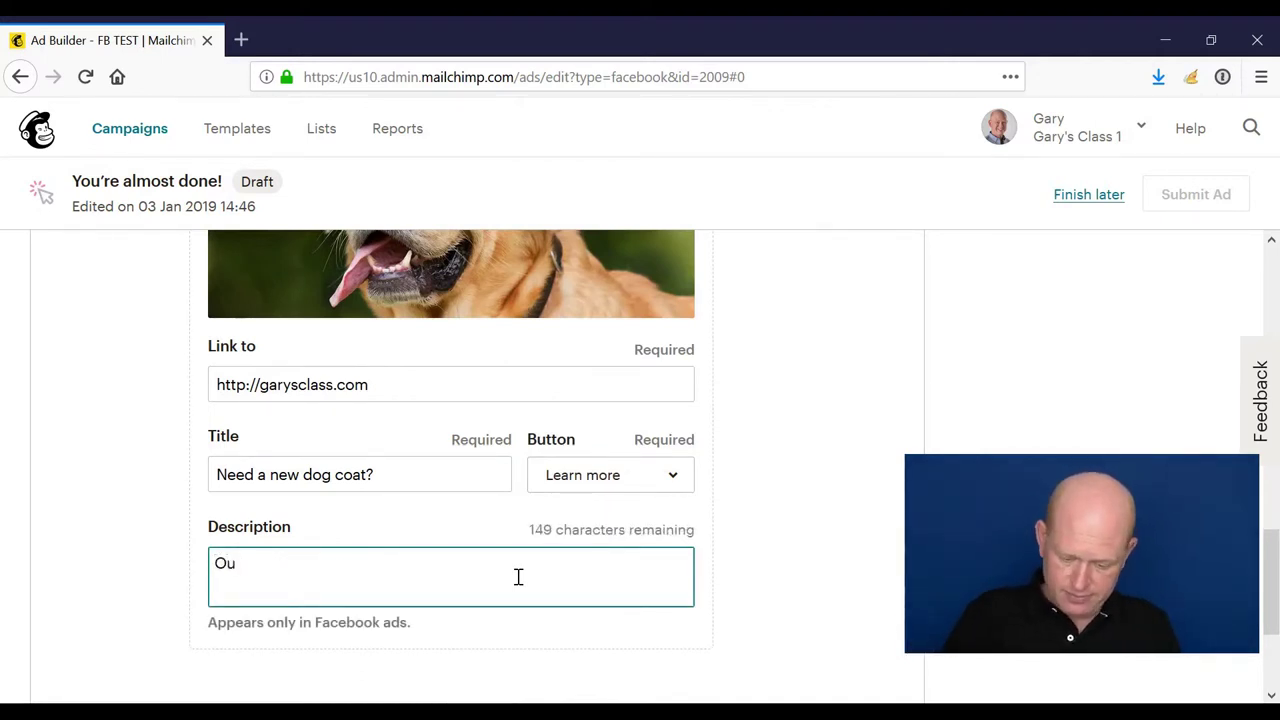
type("r dog coat")
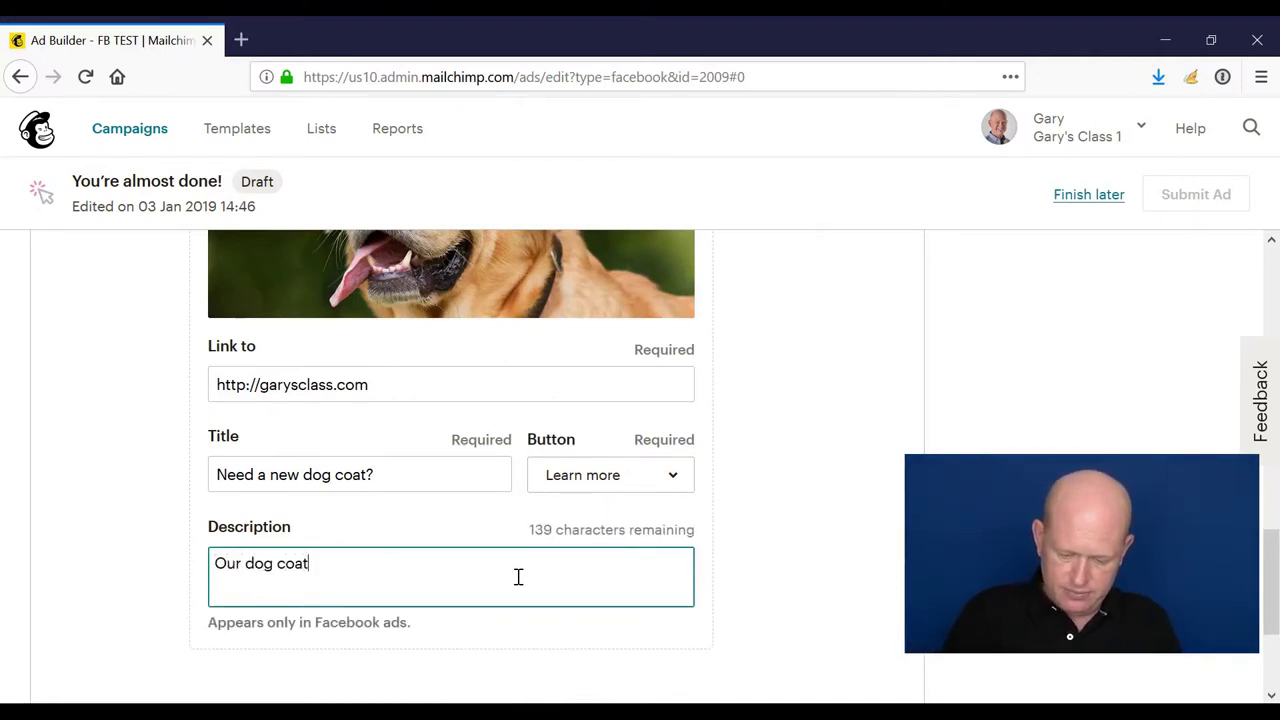
type("s have w")
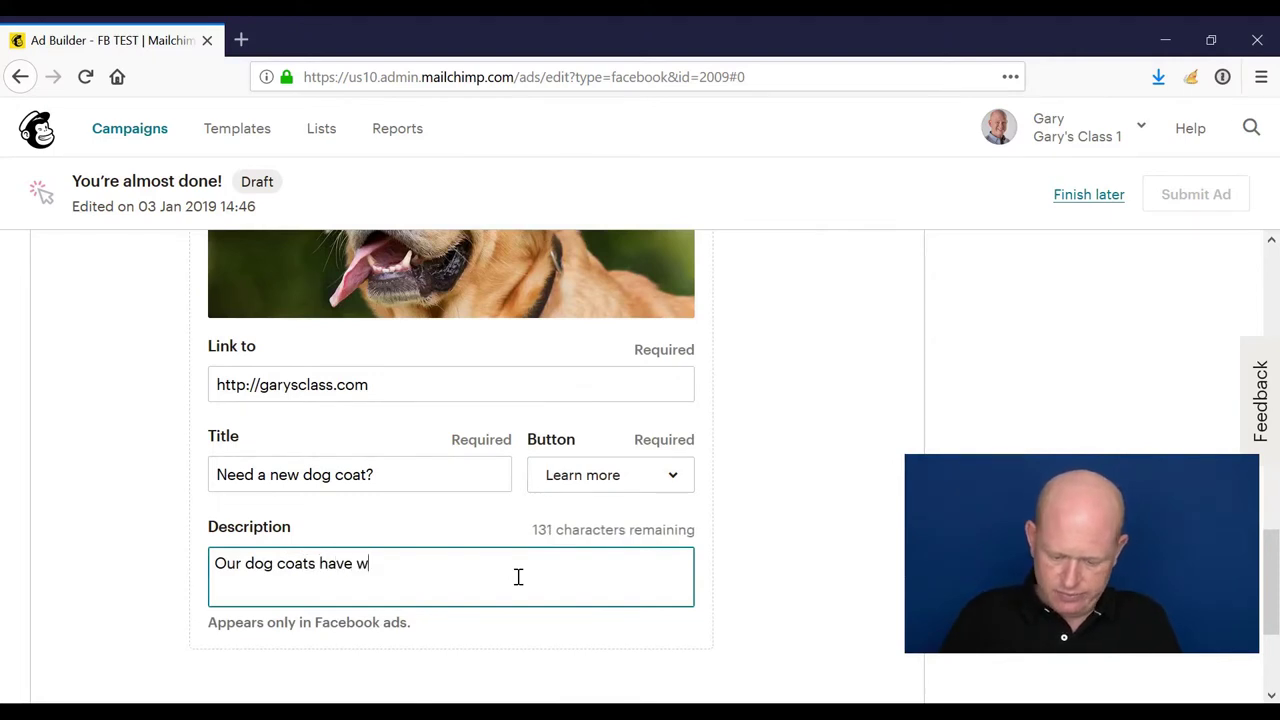
type("on awards")
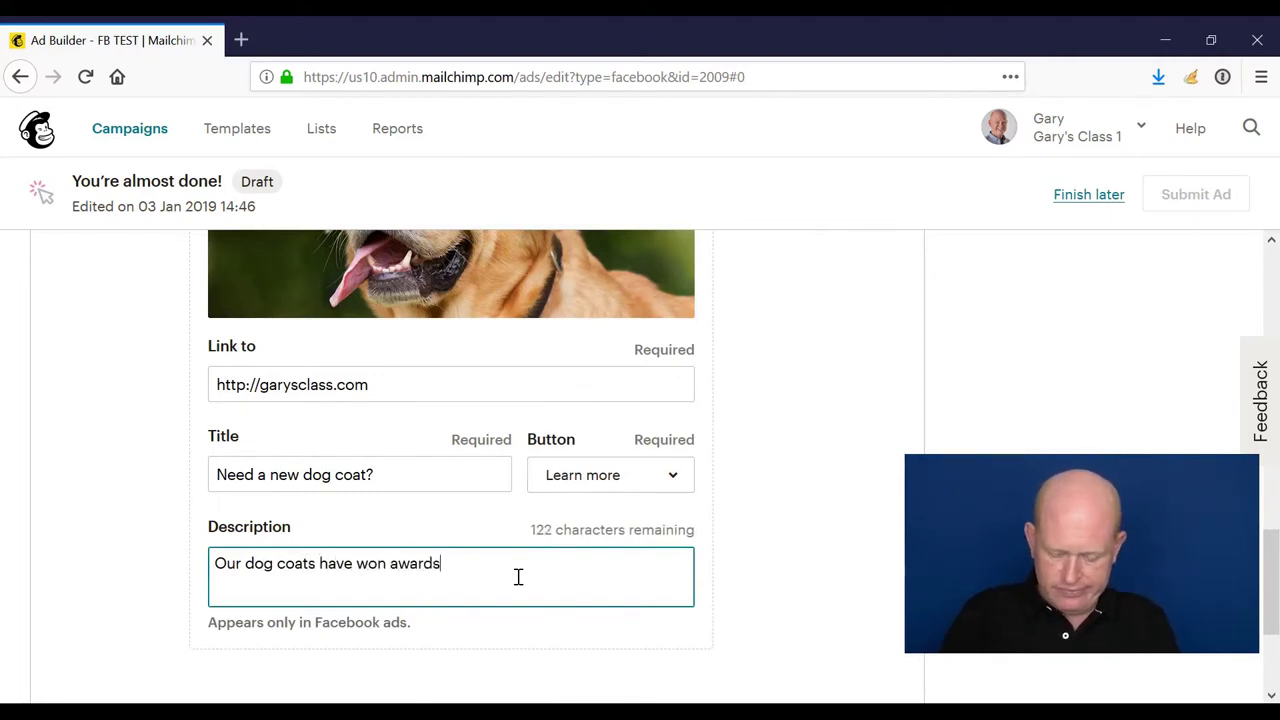
type(" ...")
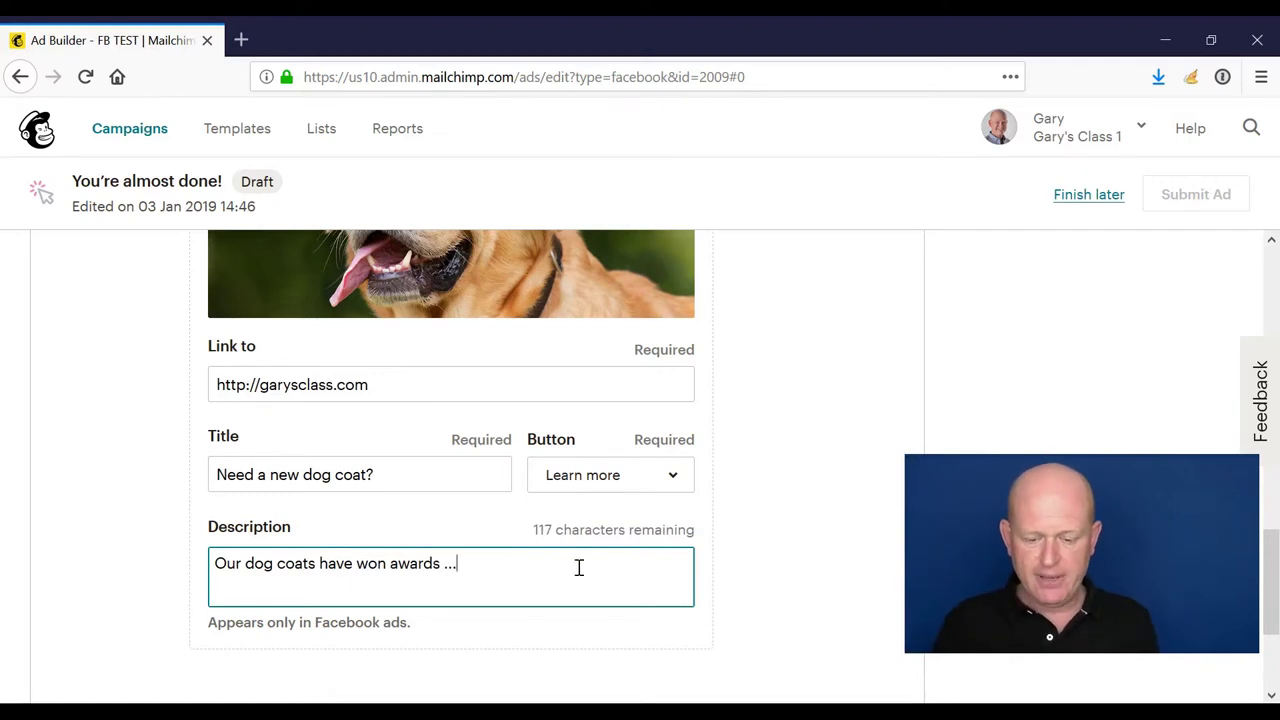
scroll(603, 563, "down", 2)
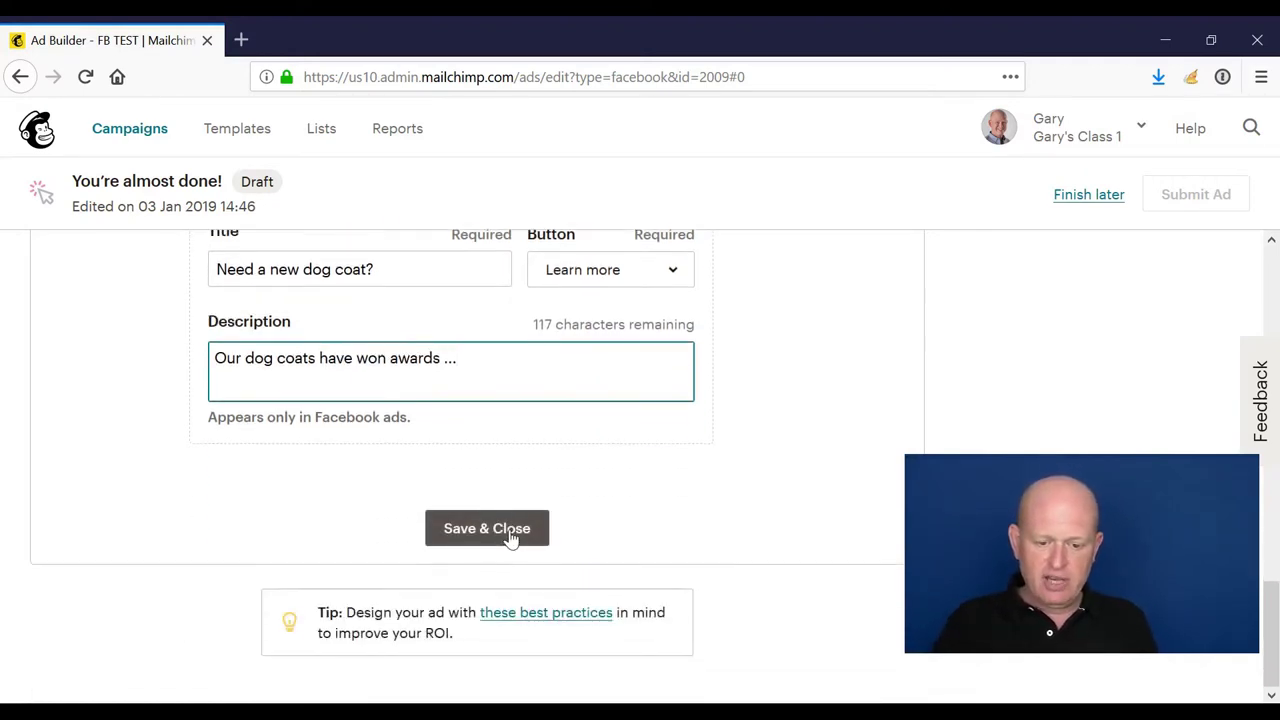
Save the ad content and review the Desktop preview, returning to the campaign summary.
left_click(510, 538)
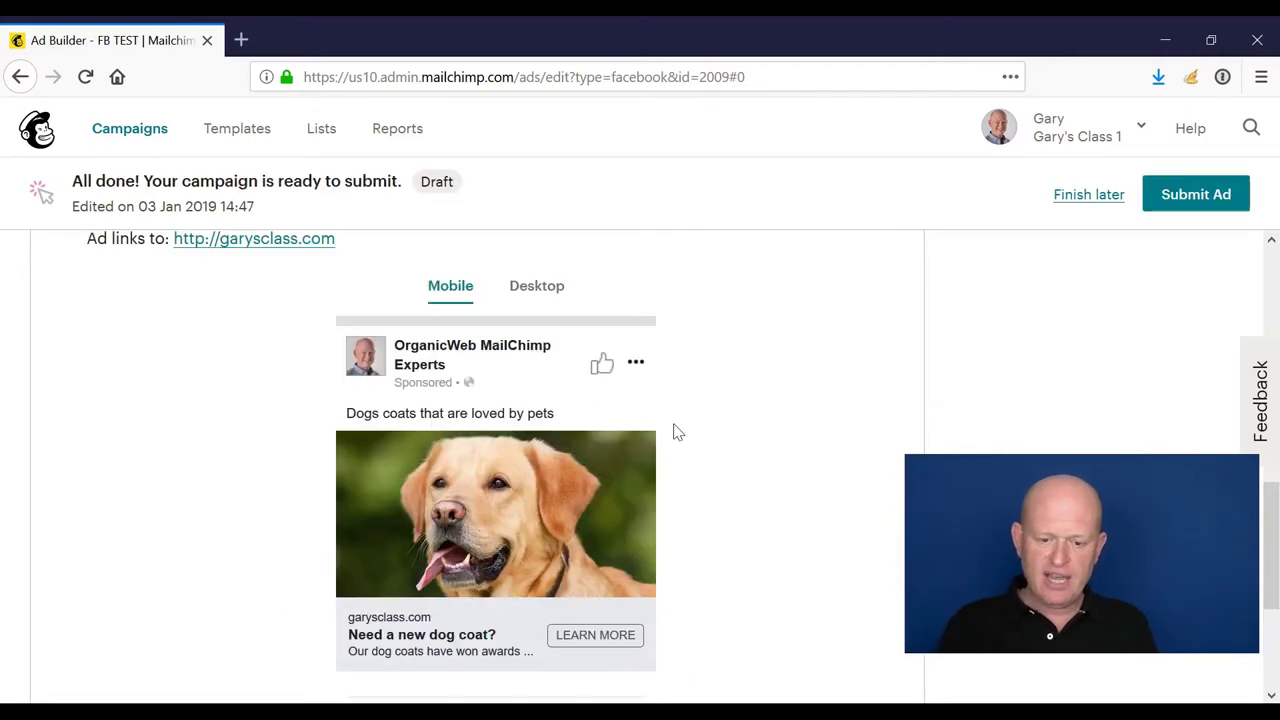
left_click(541, 290)
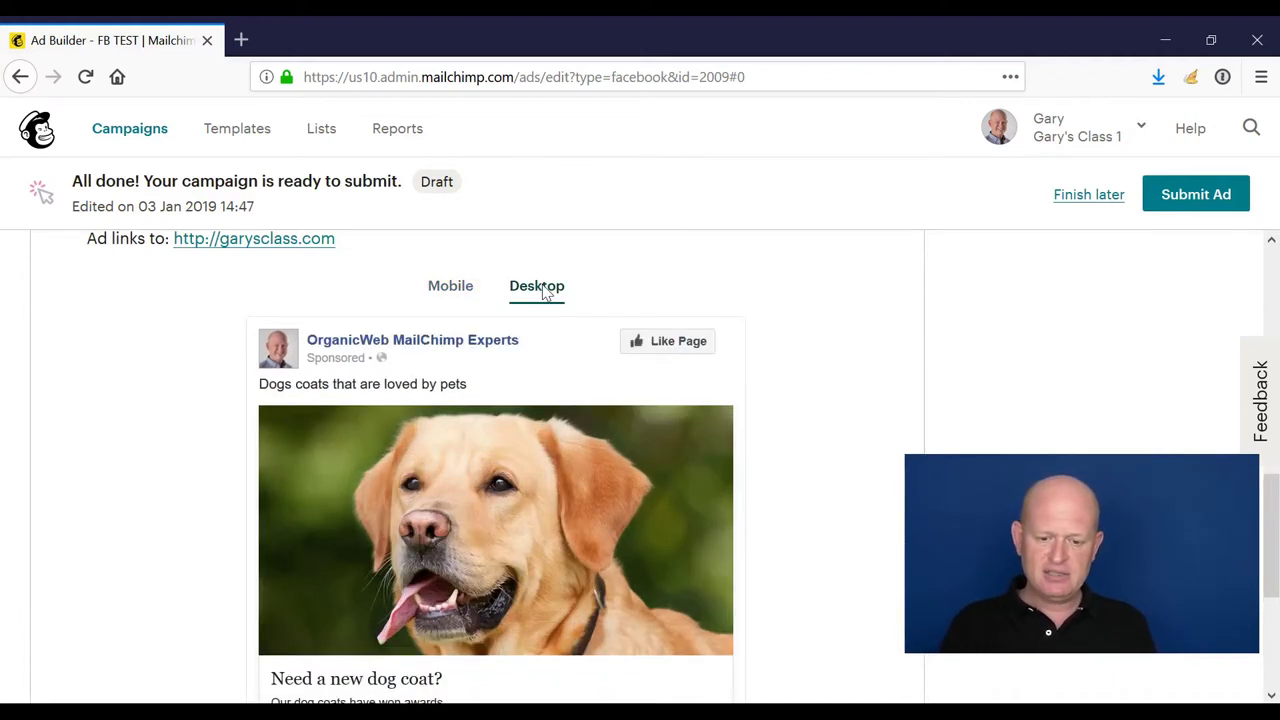
scroll(666, 345, "down", 3)
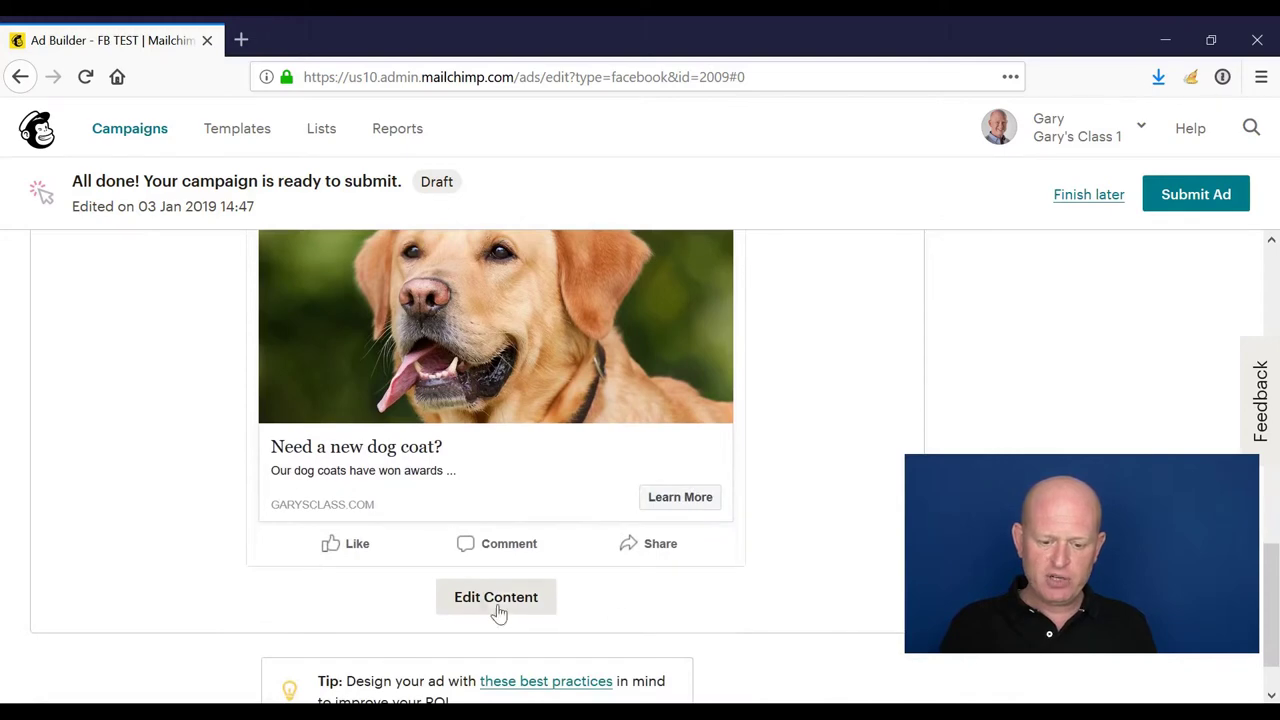
scroll(880, 529, "up", 5)
scroll(1072, 352, "up", 4)
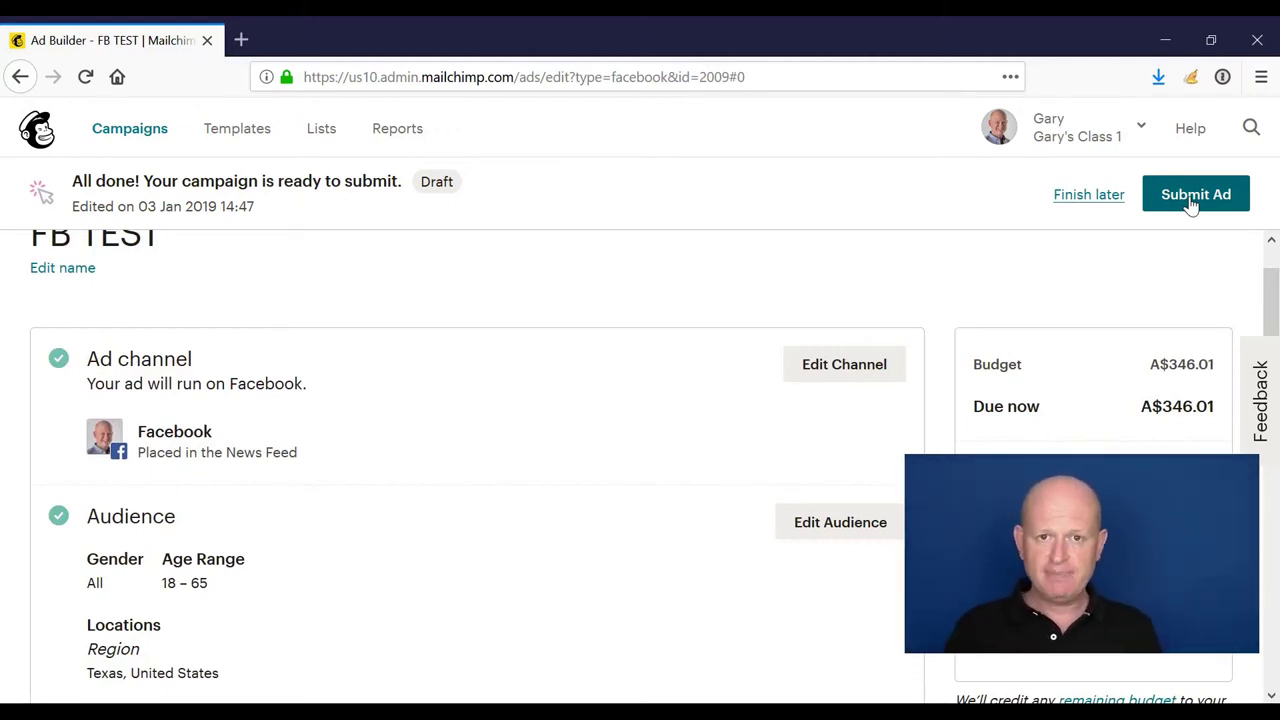
Start a Google remarketing ad campaign named 'TEST' that retargets Test Shop.
left_click(140, 130)
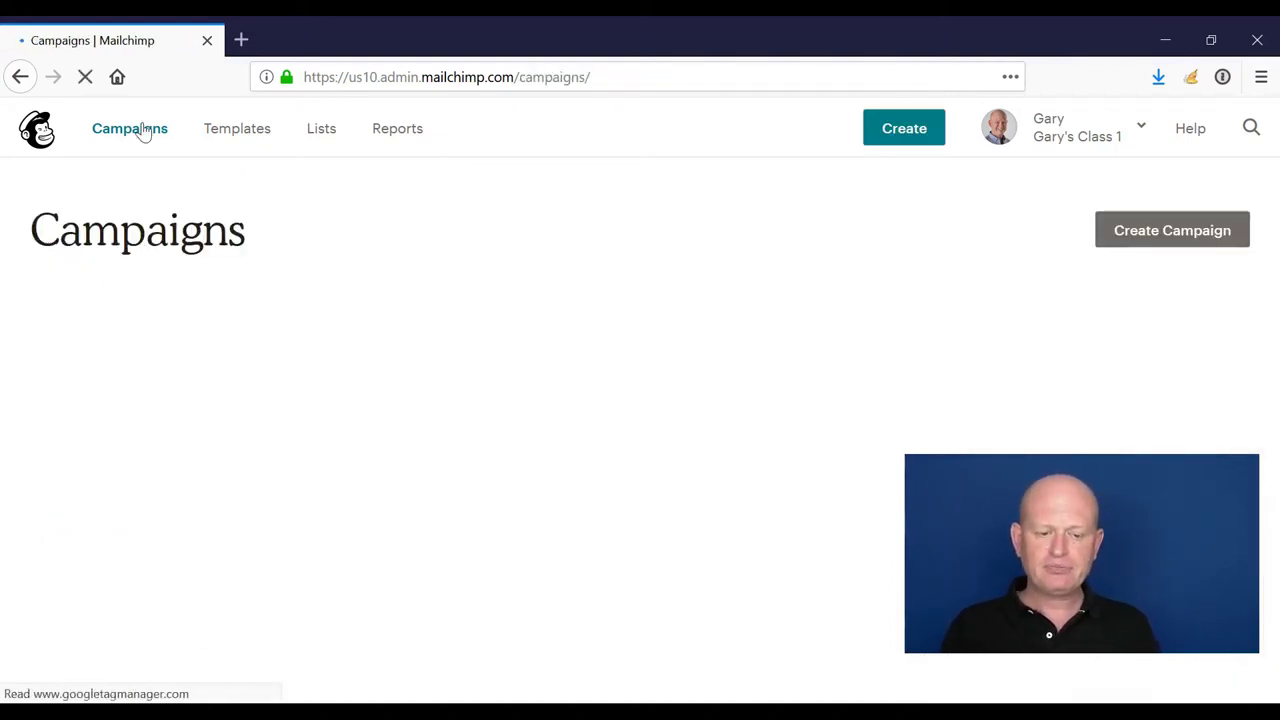
left_click(1143, 240)
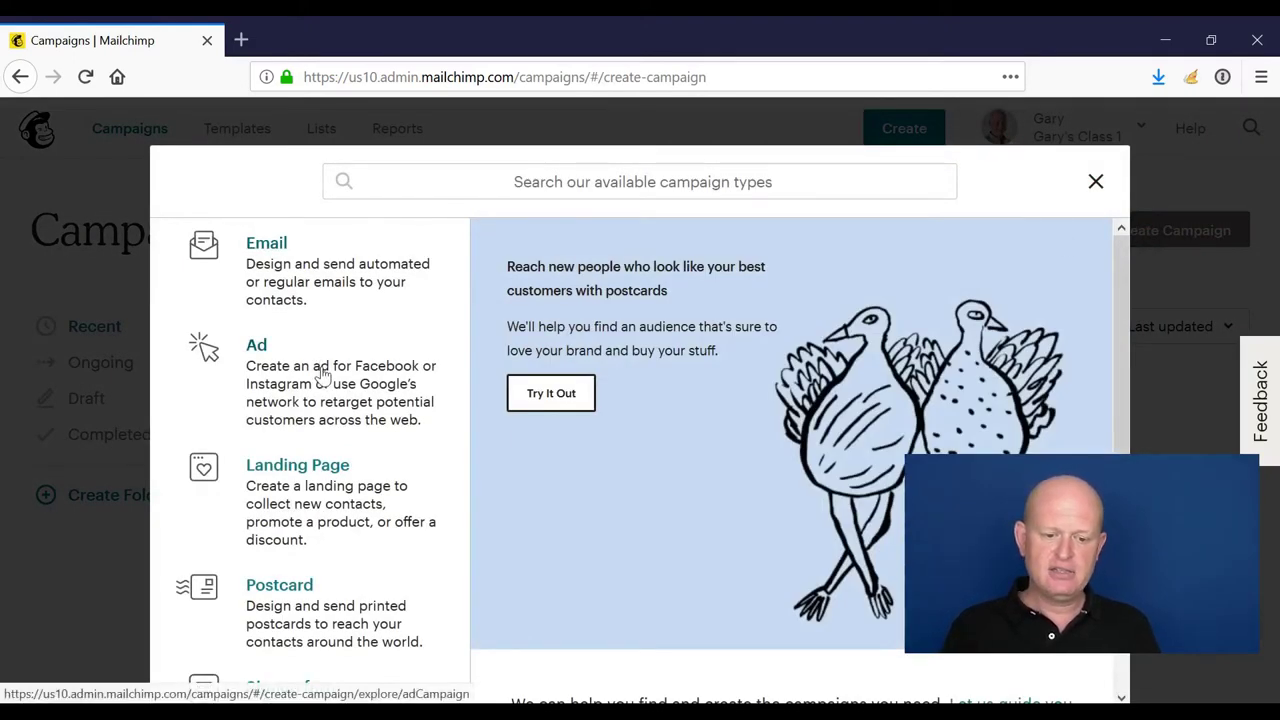
left_click(322, 372)
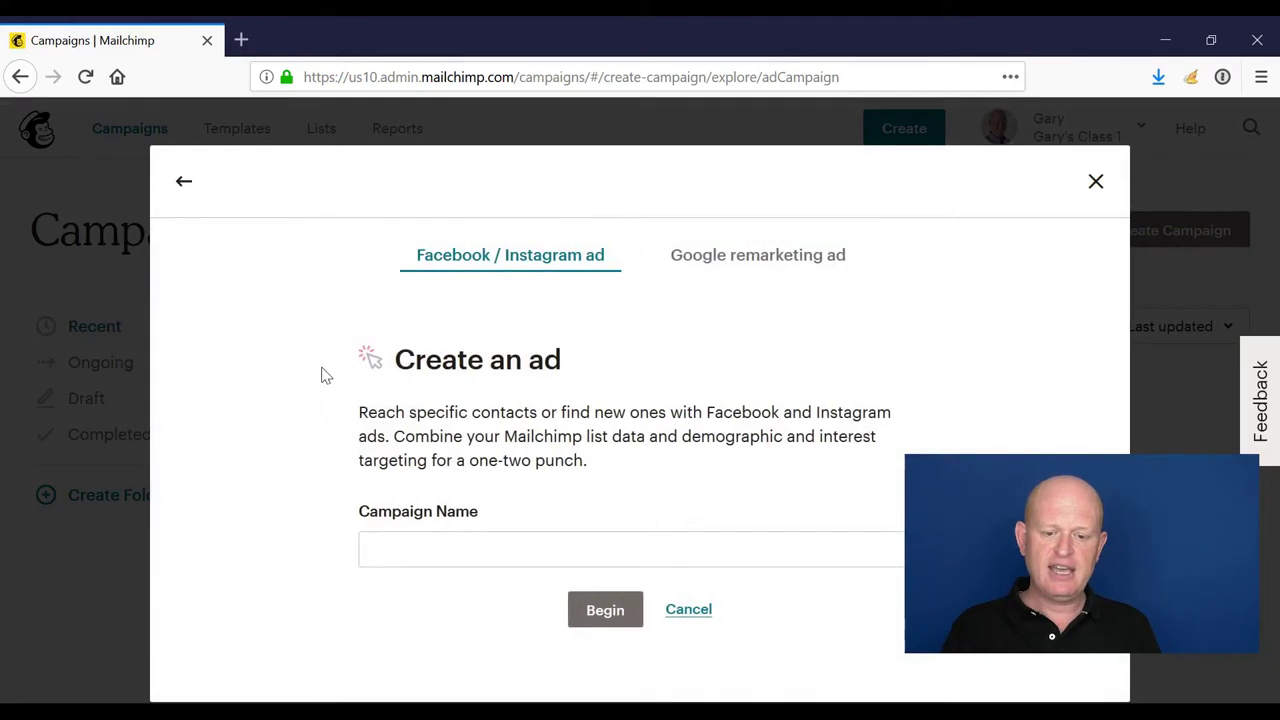
left_click(770, 260)
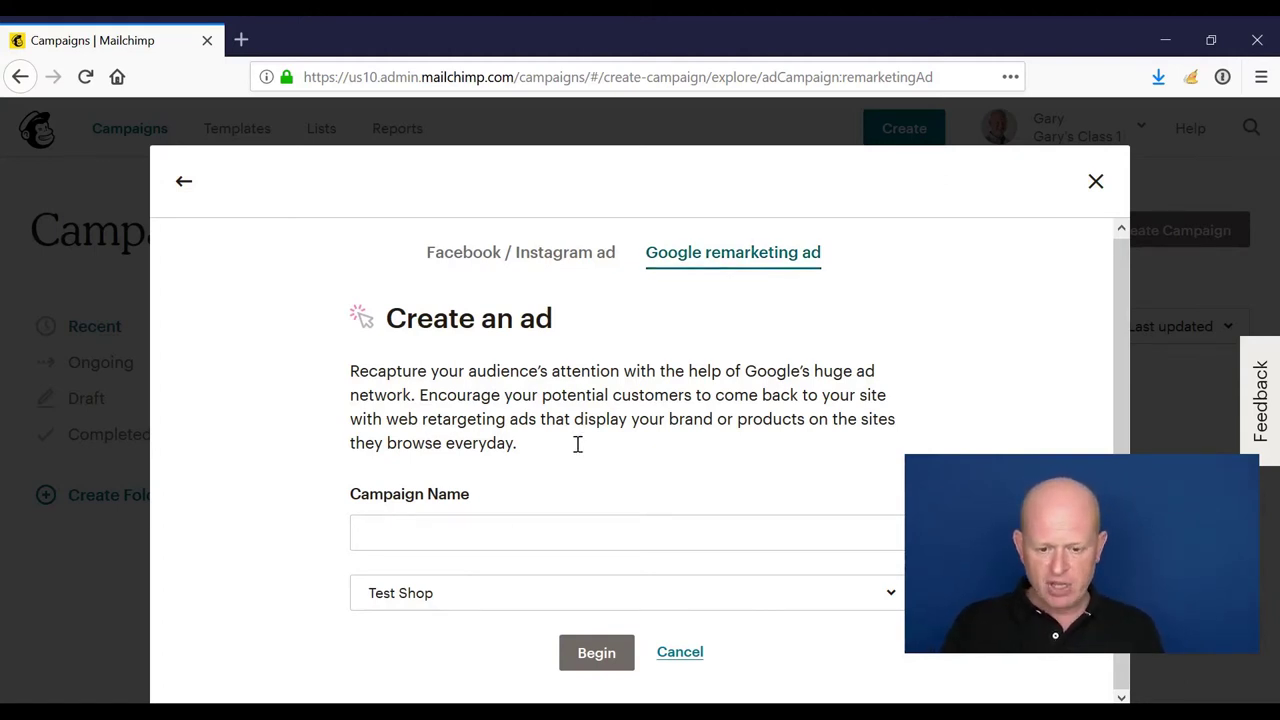
left_click(454, 524)
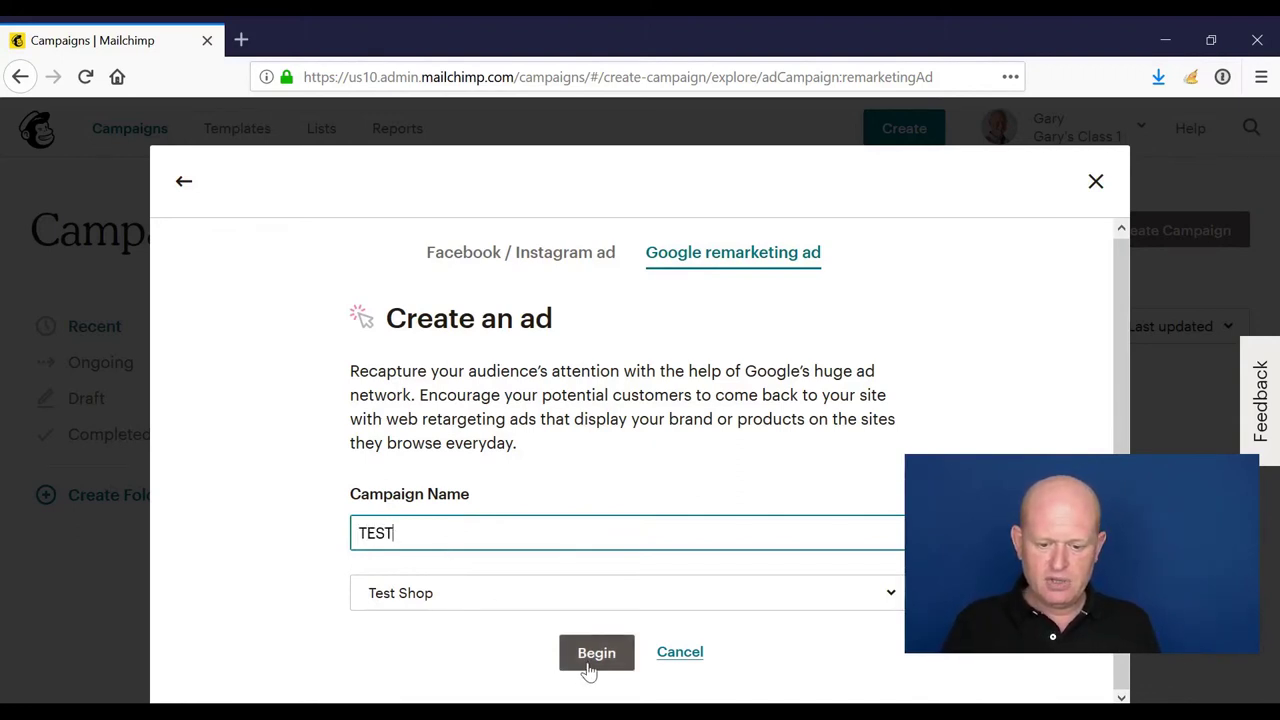
left_click(540, 600)
left_click(541, 600)
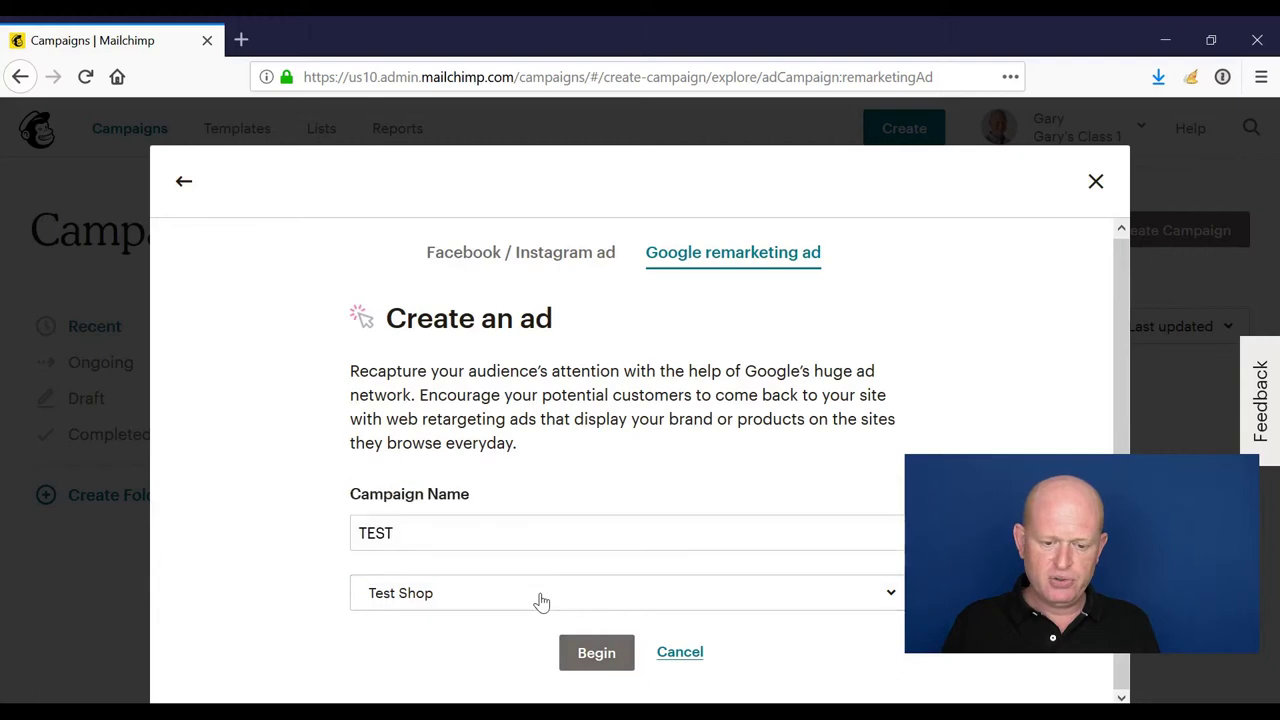
Create the TEST draft and keep its weekly budget at A$30.31, cancelling the budget edit.
left_click(592, 654)
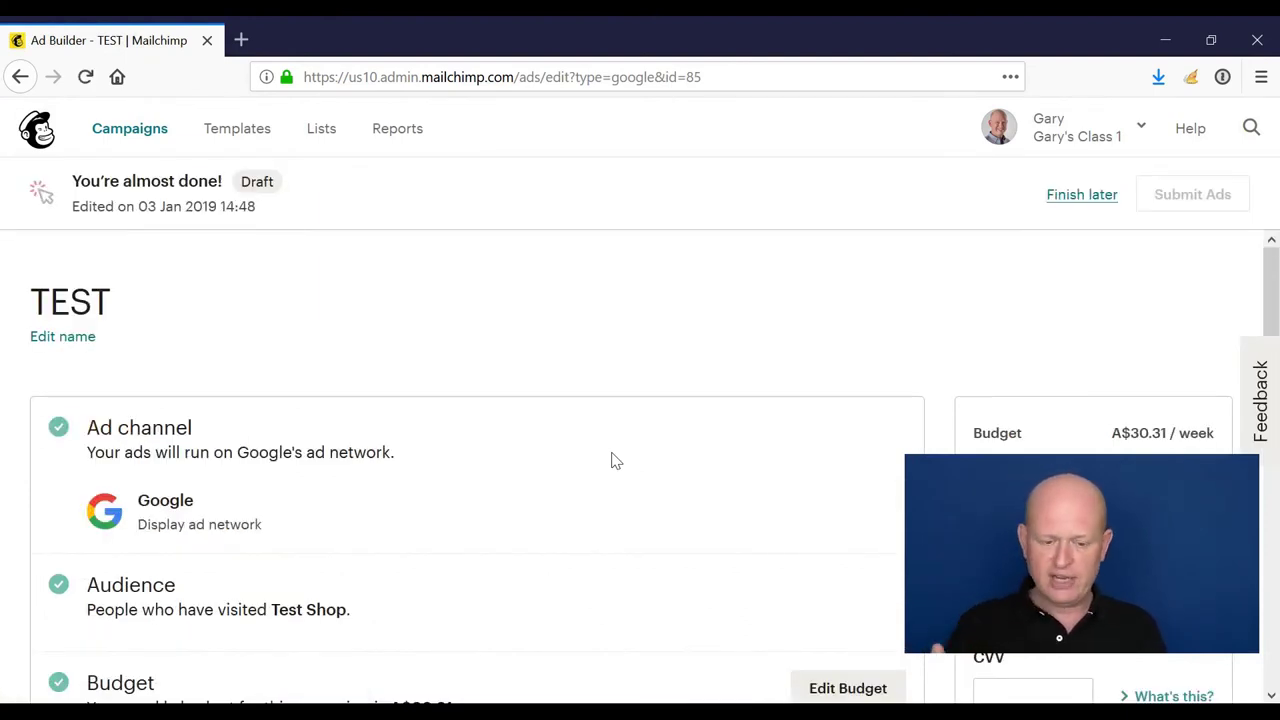
scroll(615, 460, "down", 2)
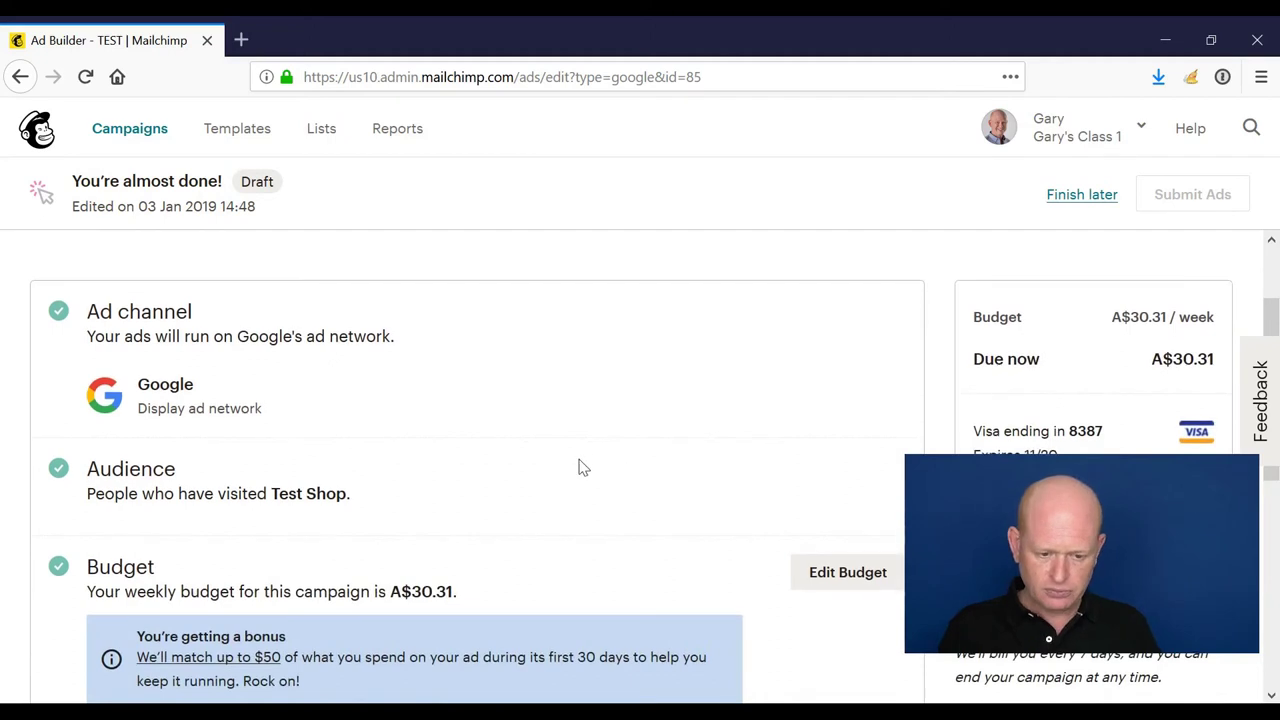
scroll(587, 538, "down", 4)
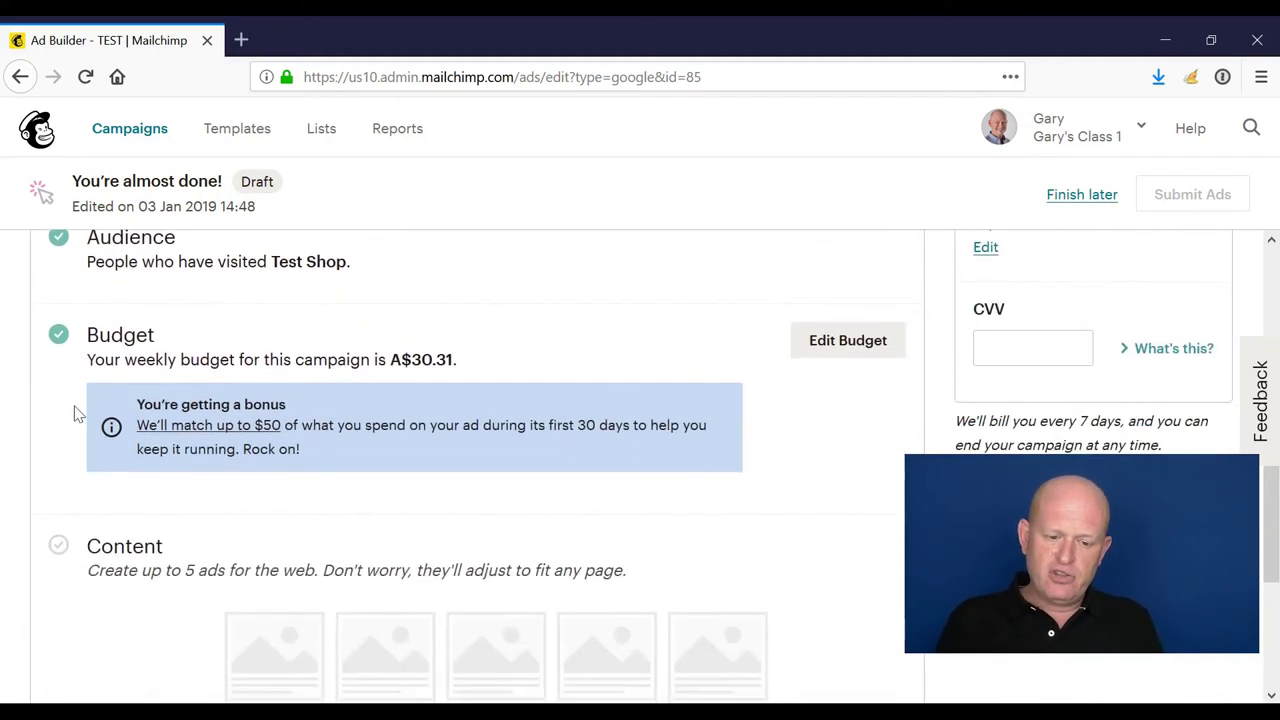
left_click(848, 341)
left_click(192, 560)
scroll(530, 520, "down", 3)
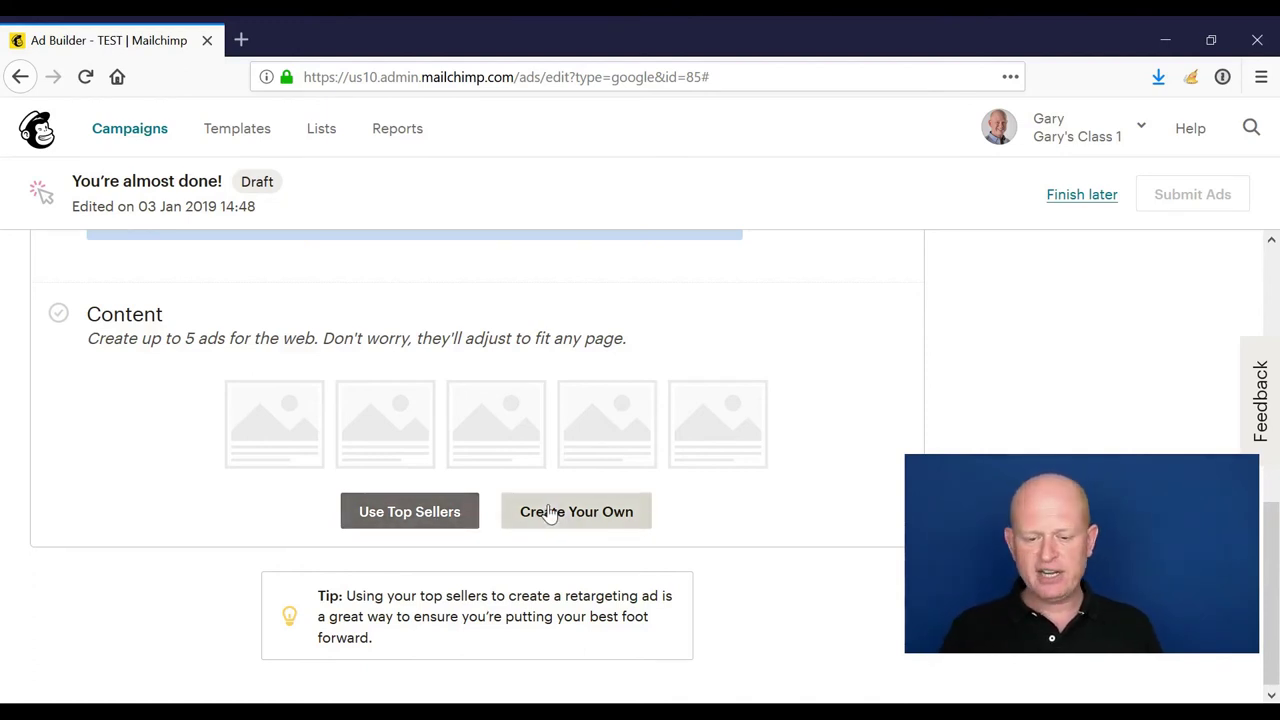
Build the ad content from scratch, inserting the golden retriever photo from the content library into the first web ad slot.
left_click(549, 513)
scroll(551, 511, "down", 2)
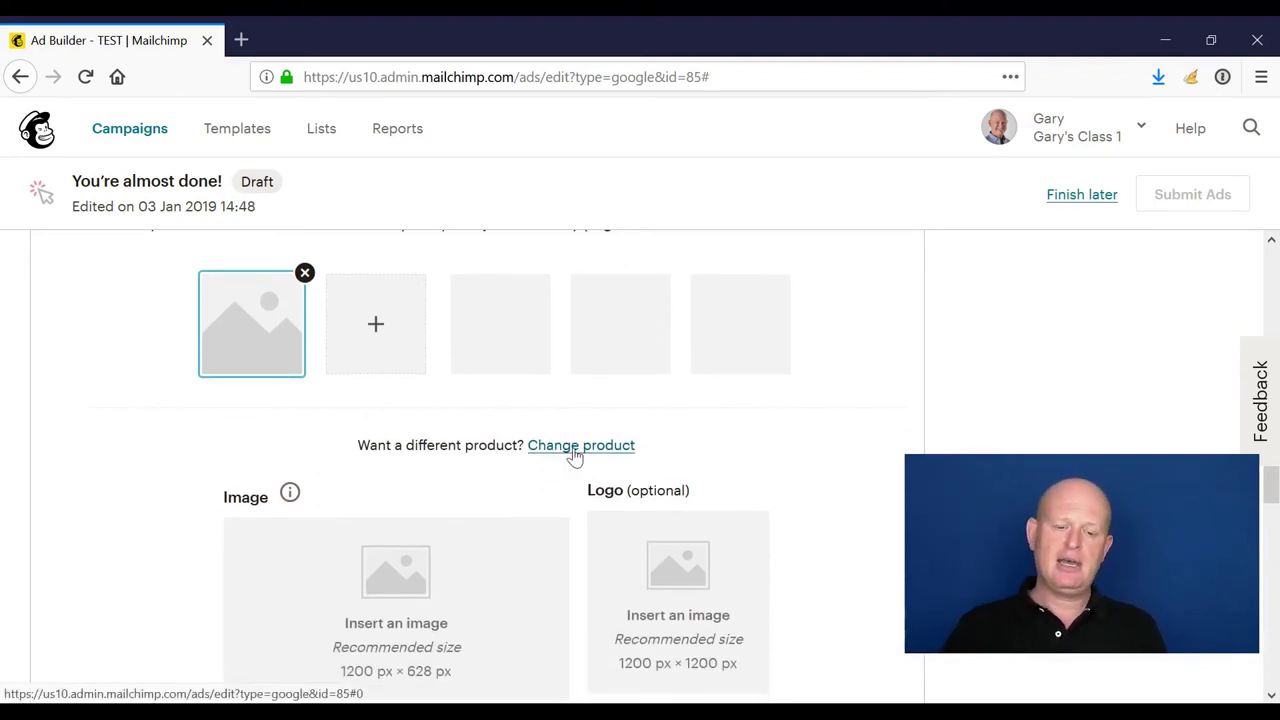
scroll(551, 511, "down", 2)
mouse_move(414, 534)
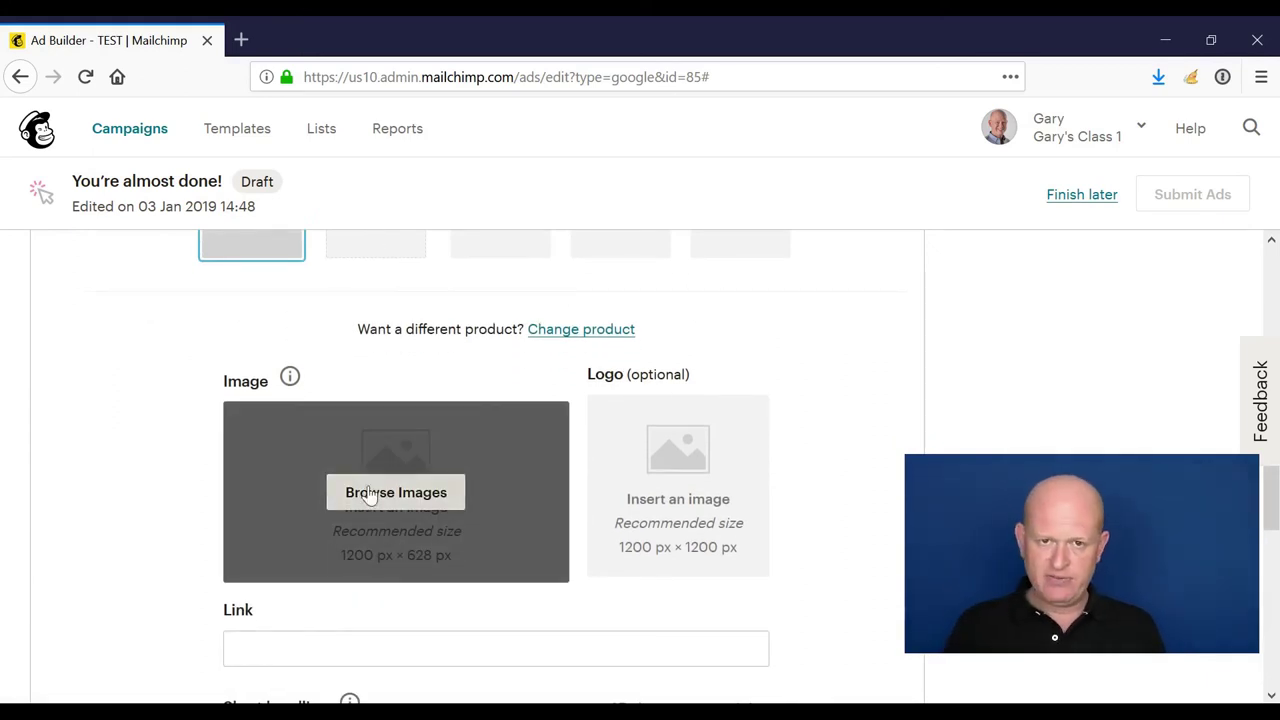
left_click(372, 497)
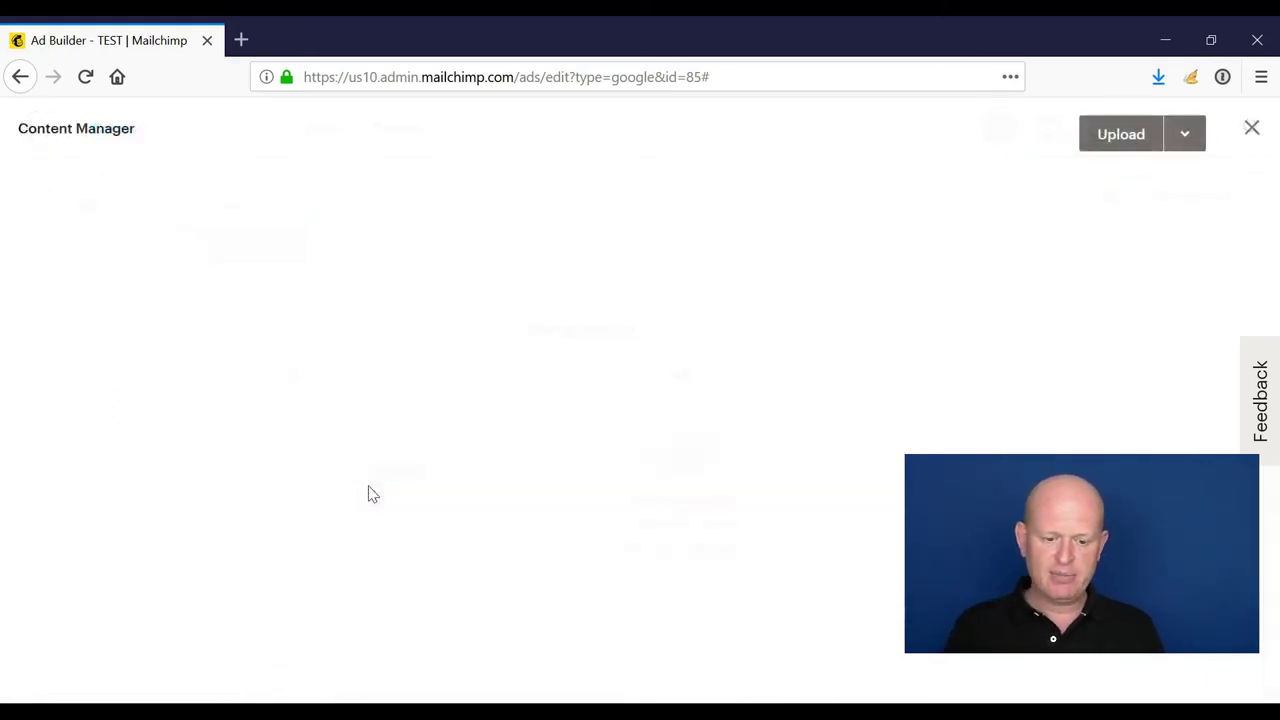
left_click(463, 544)
left_click(1151, 137)
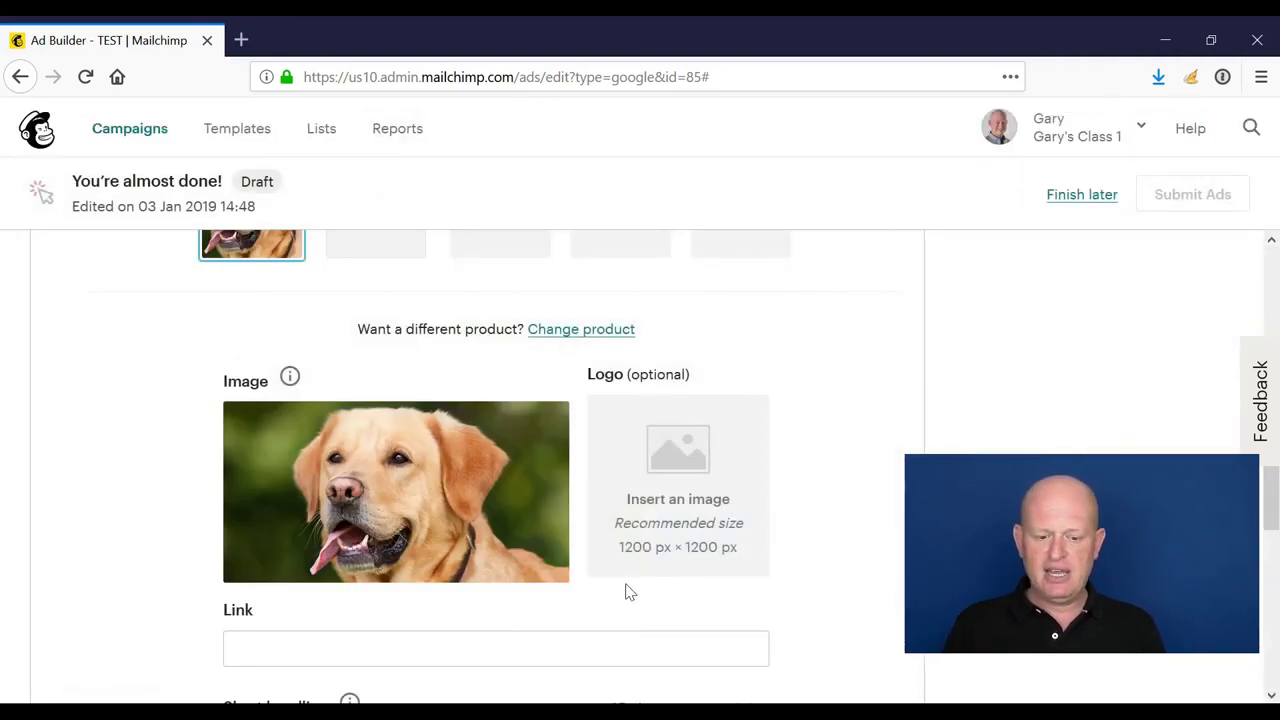
scroll(626, 591, "down", 4)
scroll(552, 581, "down", 4)
scroll(886, 500, "up", 15)
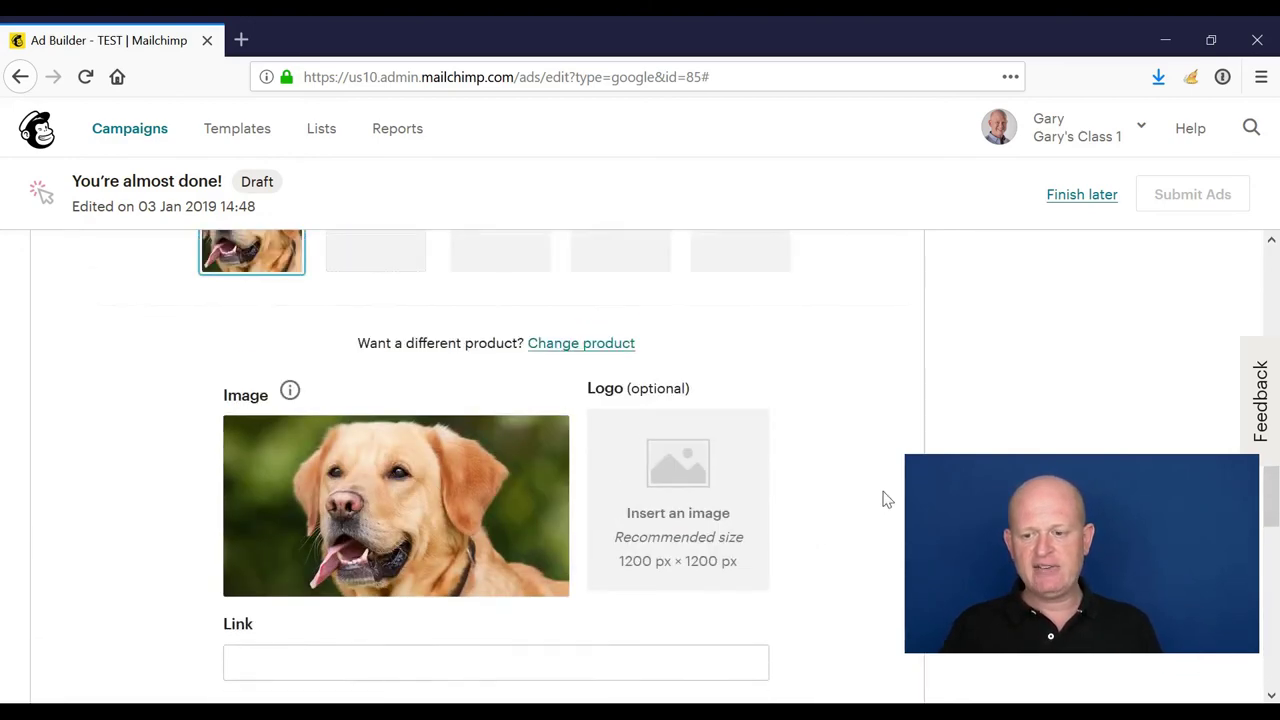